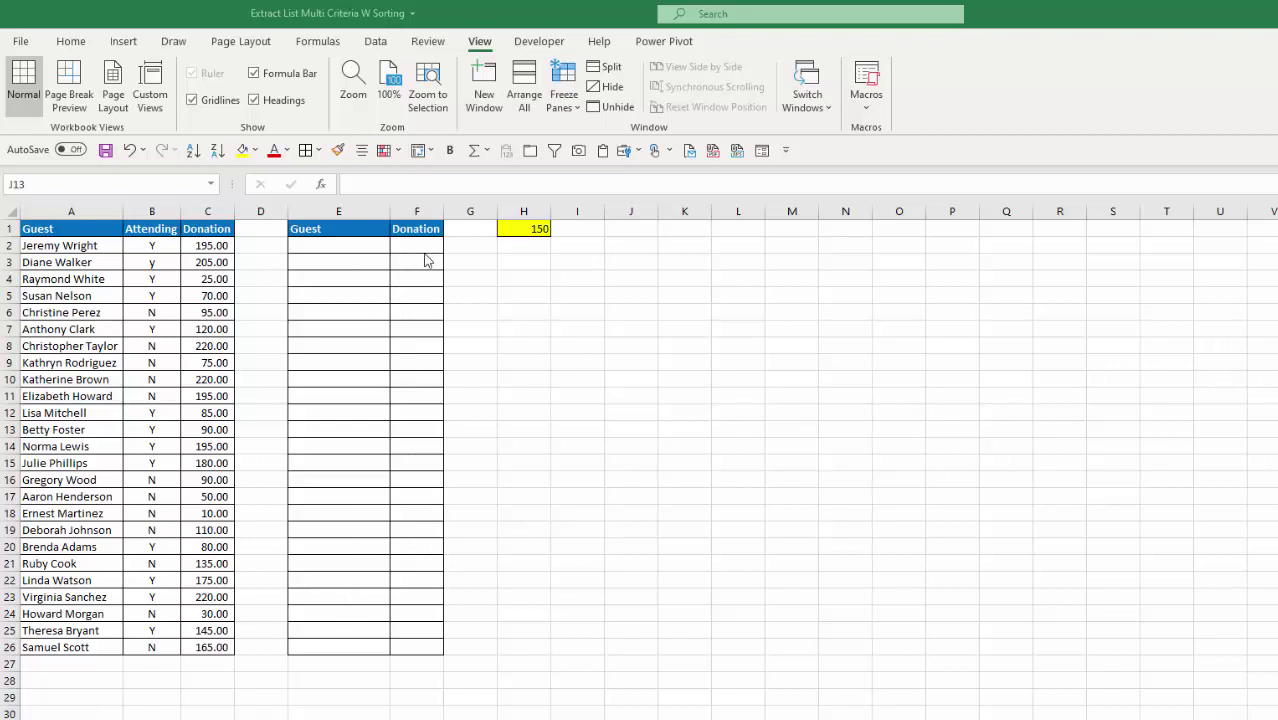
# - Start F2's formula as LARGE(IF($C$2:$C$26>=$H$1, testing donations against the threshold
pyautogui.click(415, 245)
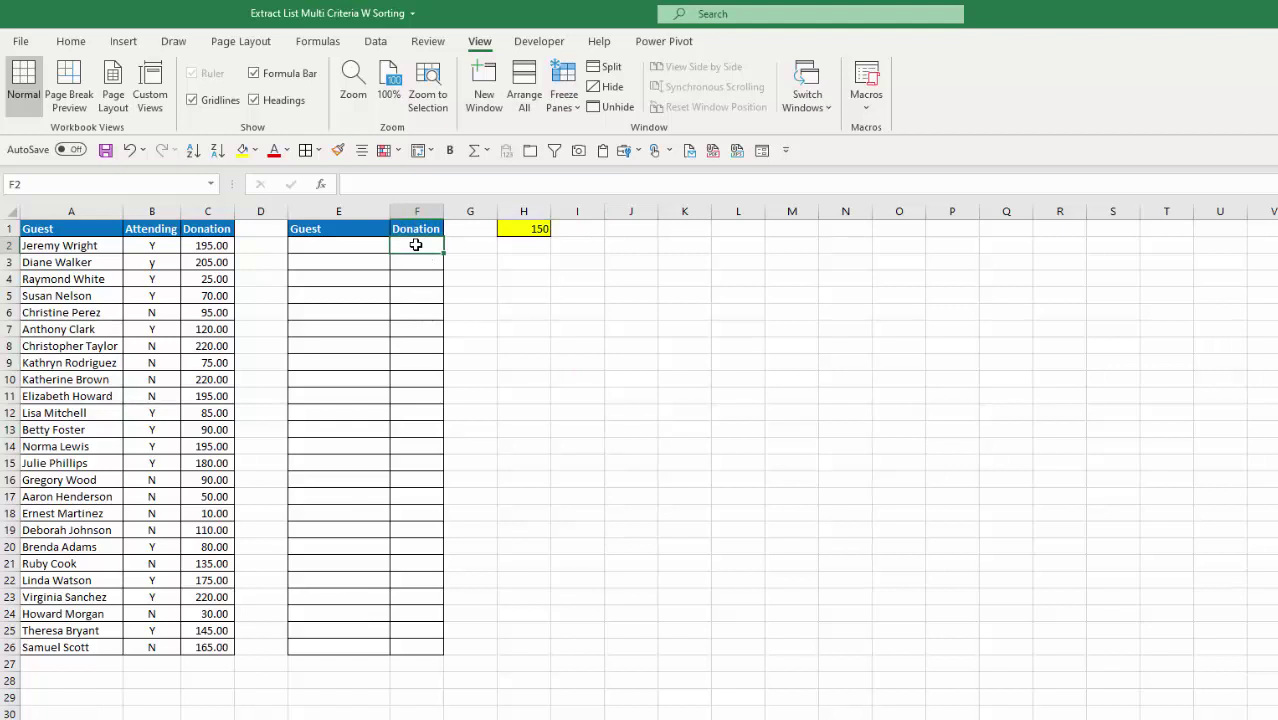
pyautogui.write('=lar')
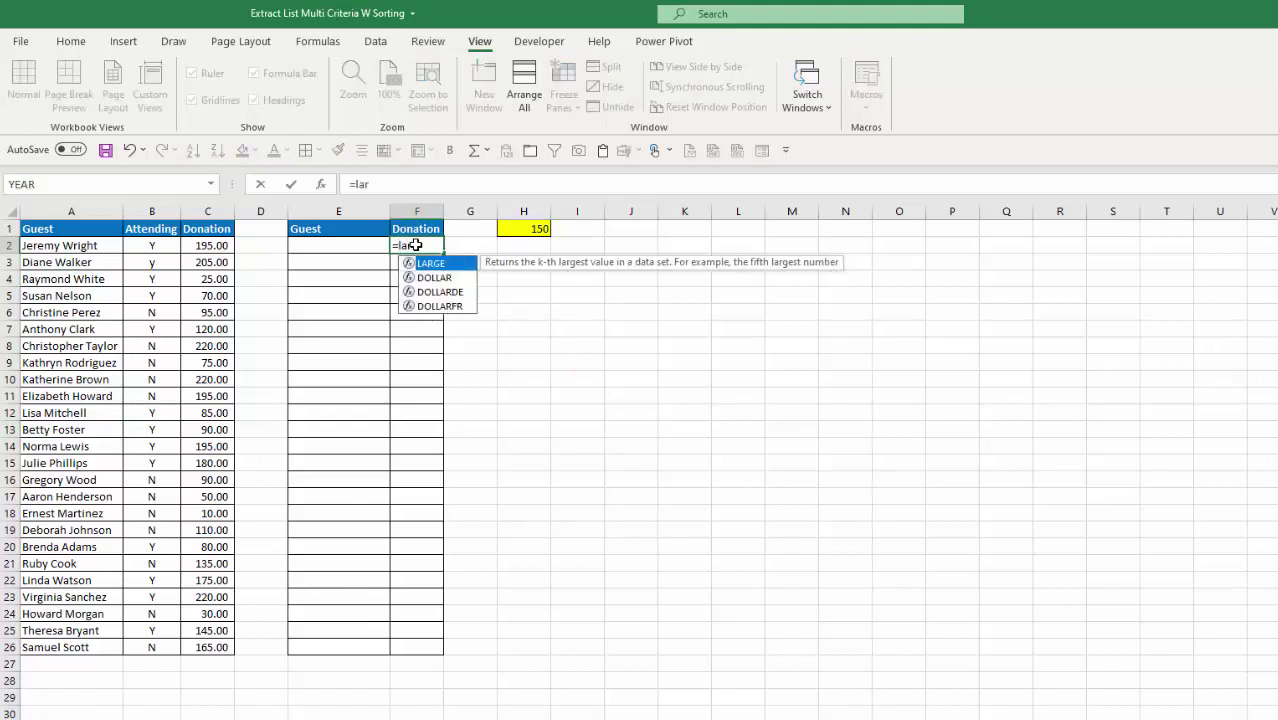
pyautogui.press('Tab')
pyautogui.write('if')
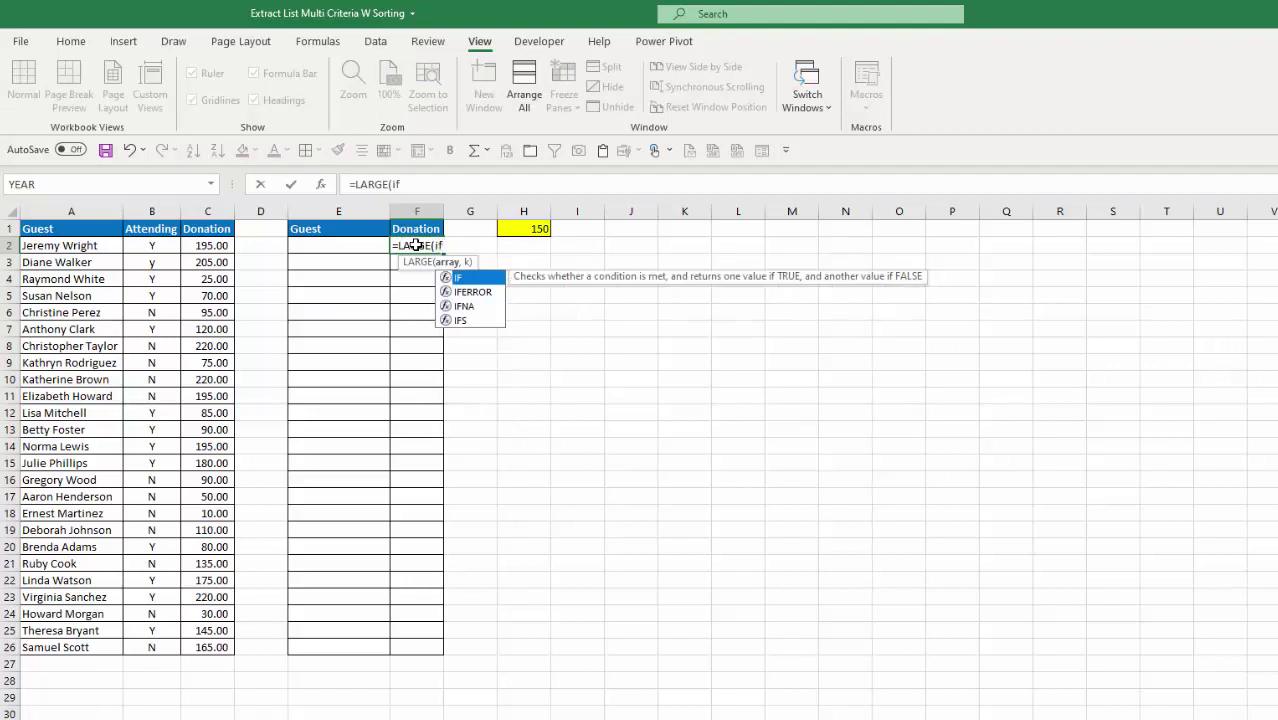
pyautogui.press('Tab')
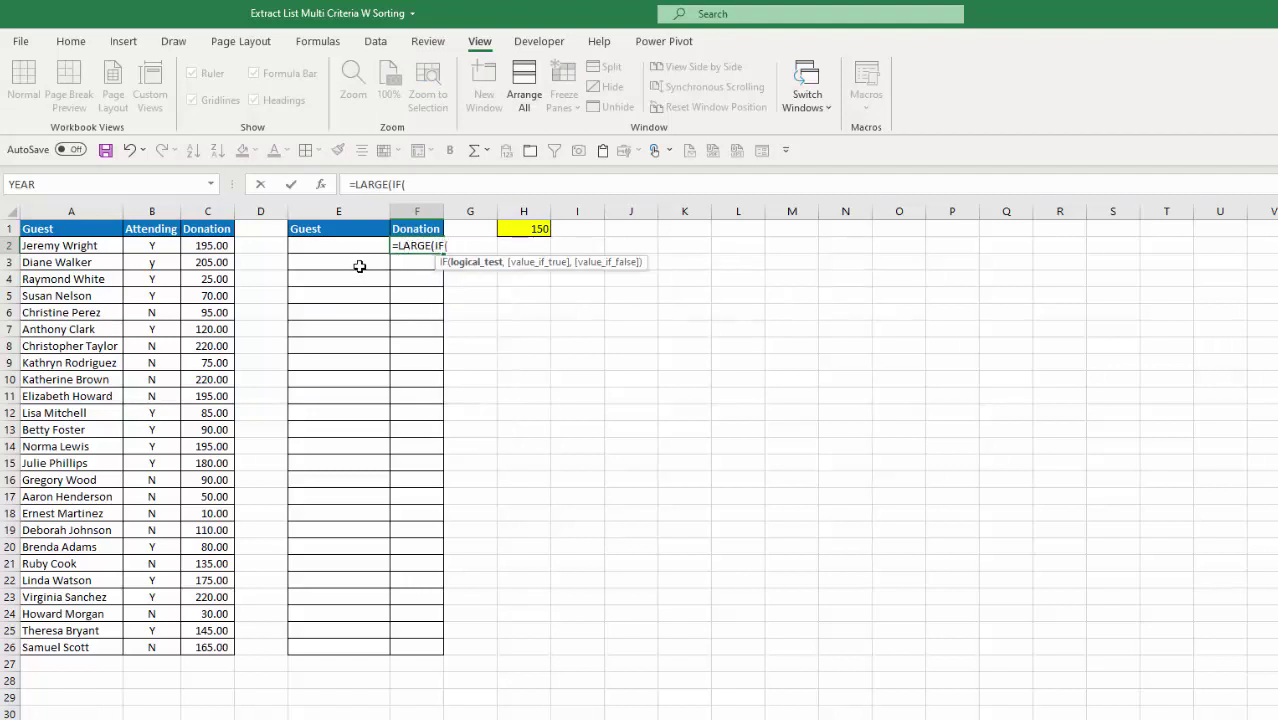
pyautogui.moveTo(200, 248); pyautogui.dragTo(202, 647)
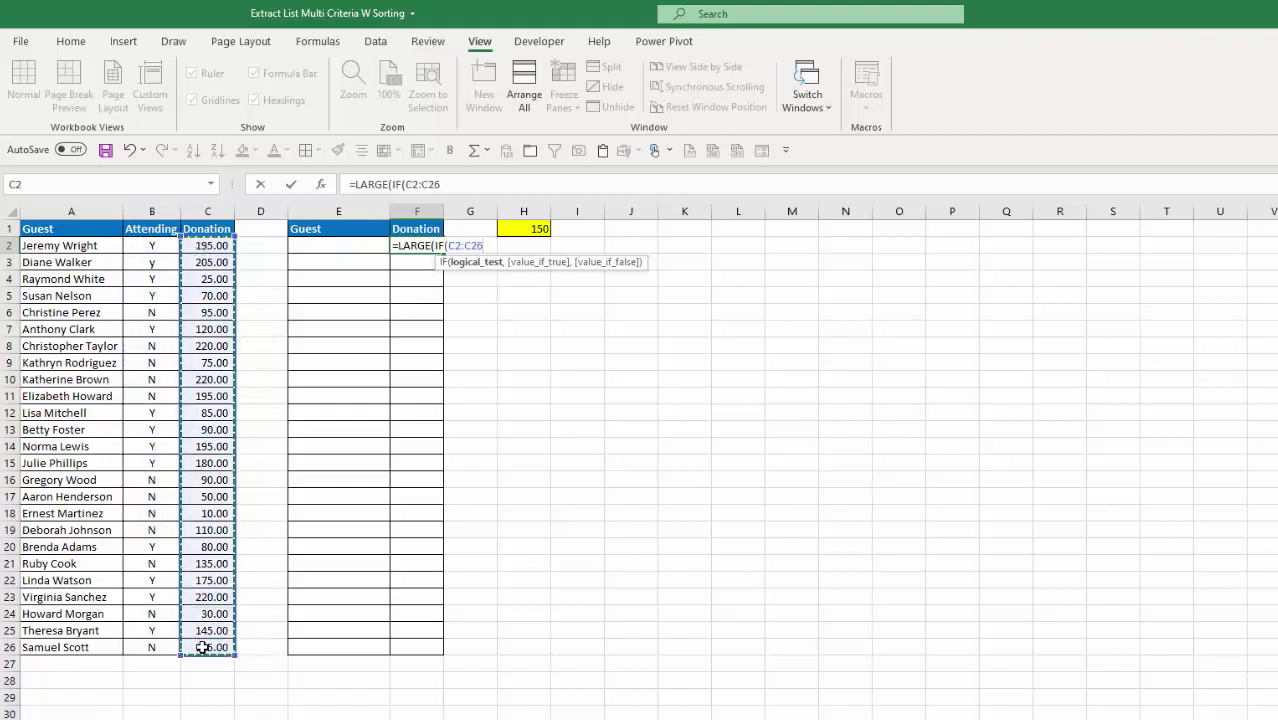
pyautogui.press('F4')
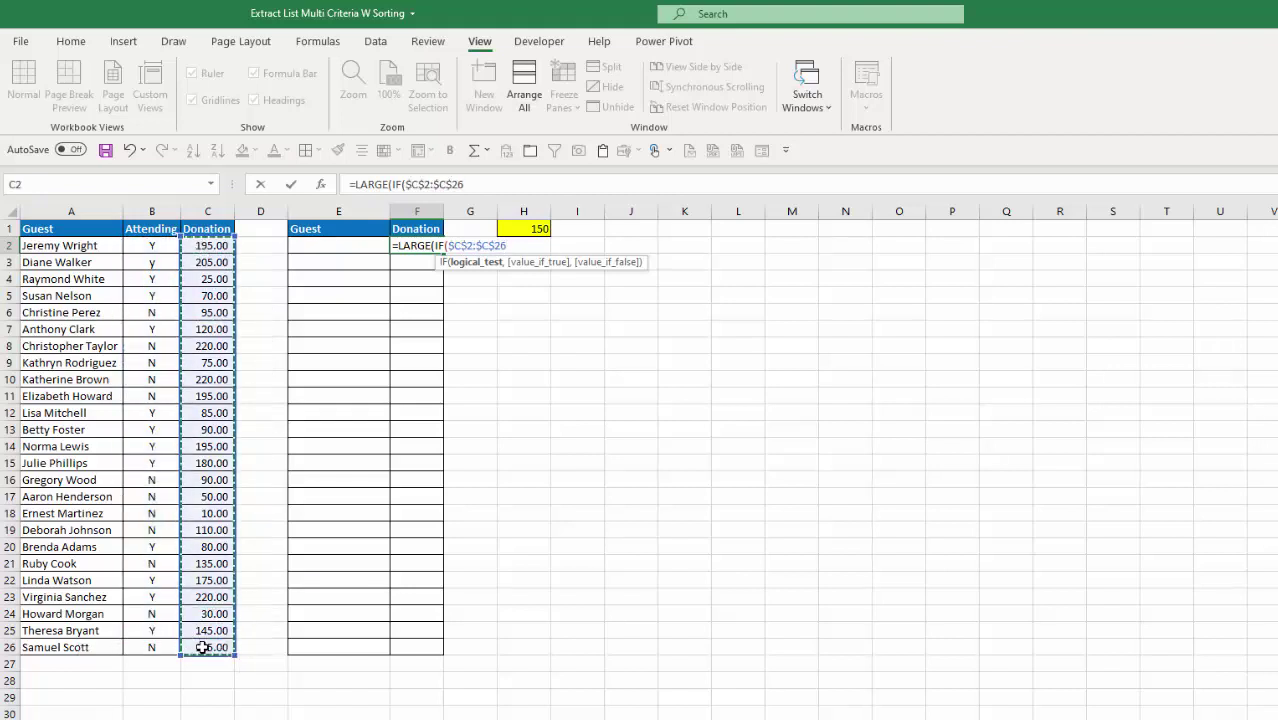
pyautogui.write('>=')
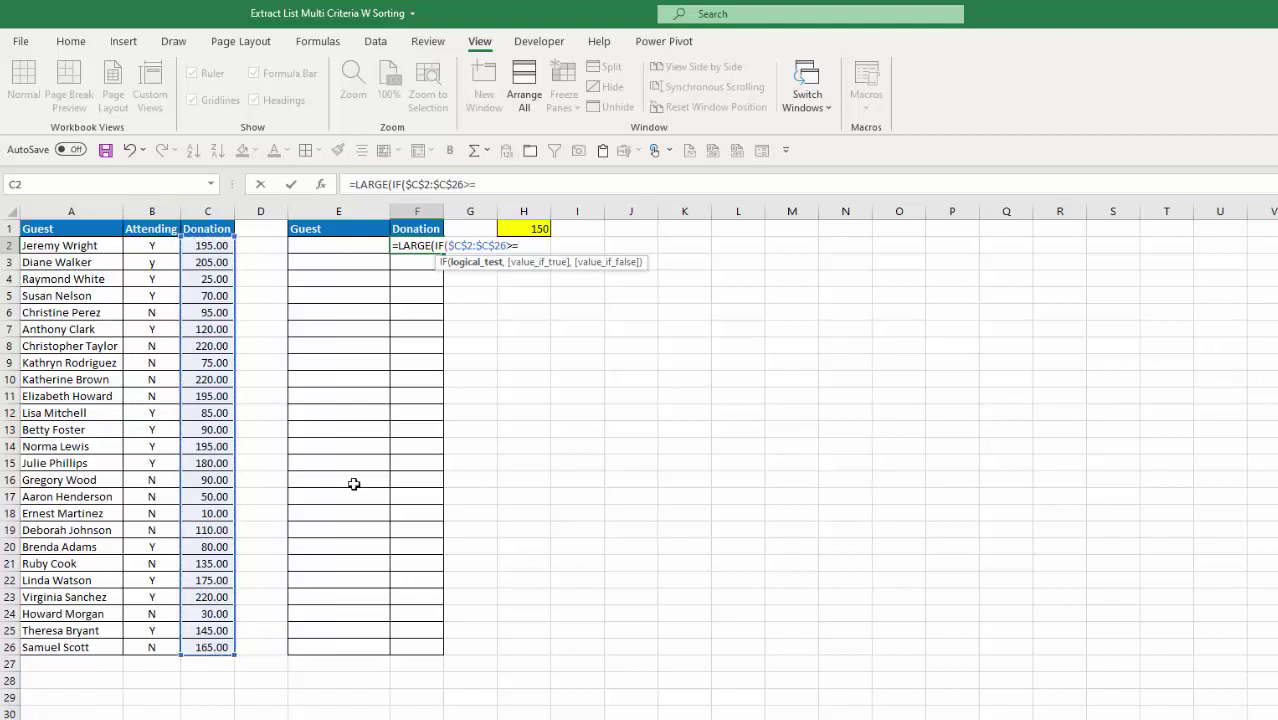
pyautogui.click(522, 229)
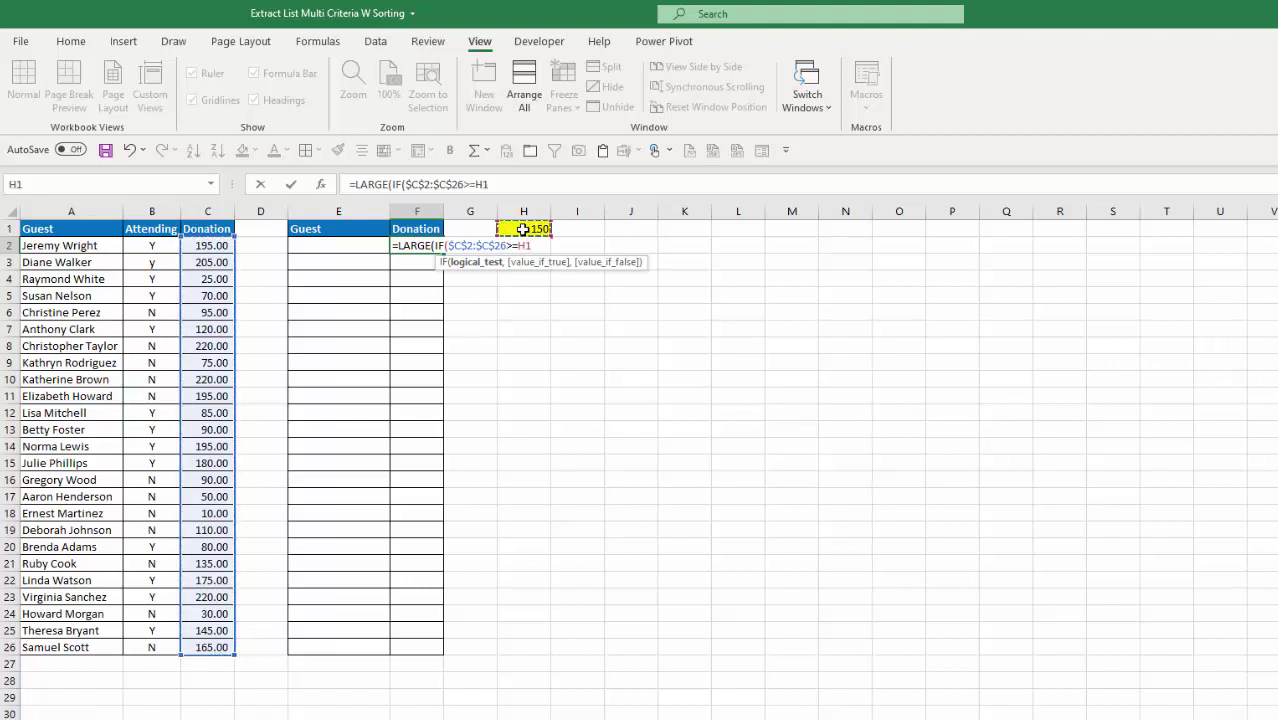
pyautogui.press('F4')
# - Return $C$2:$C$26 when true and use ROW(1:1) as the LARGE rank
pyautogui.write(',')
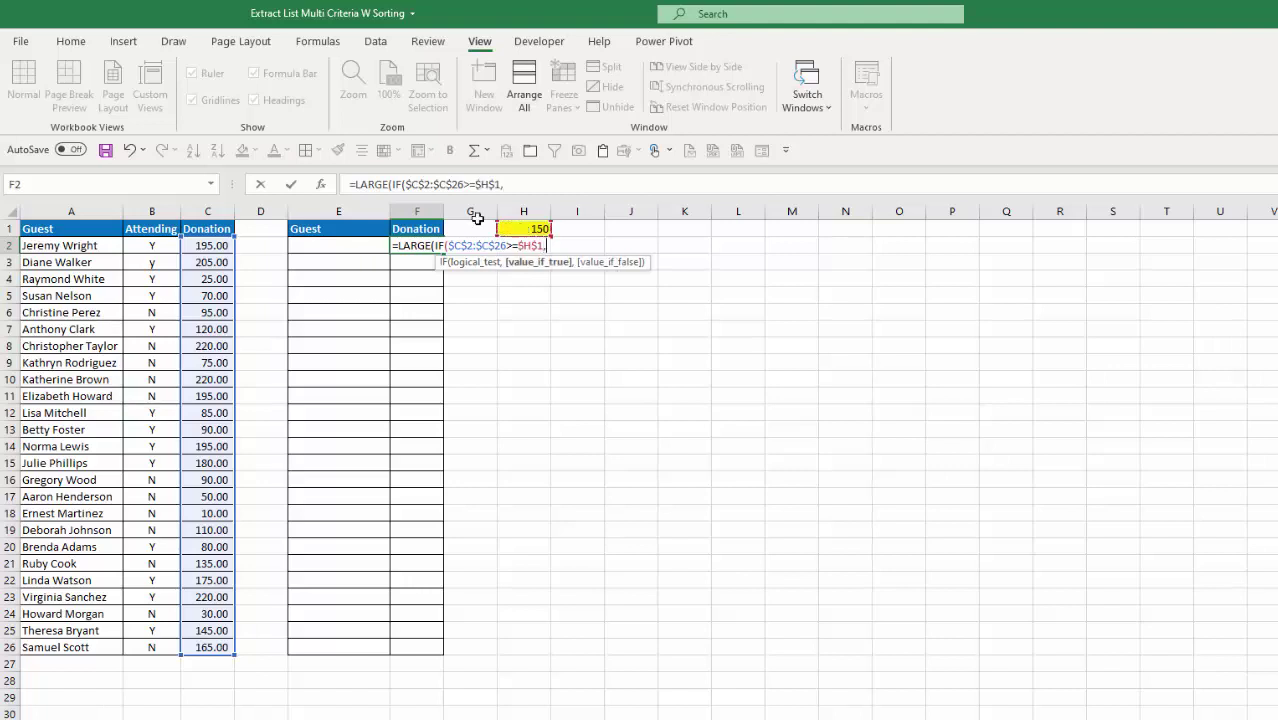
pyautogui.click(195, 247)
pyautogui.moveTo(210, 279); pyautogui.dragTo(200, 645)
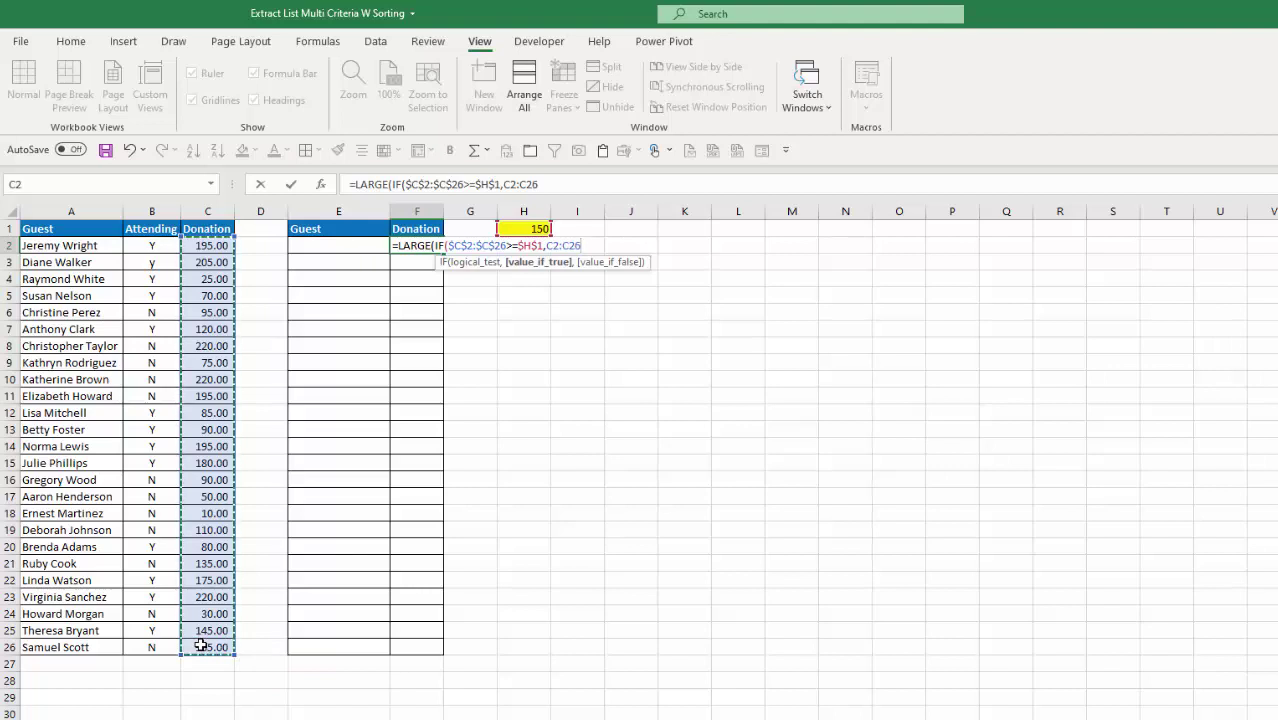
pyautogui.press('F4')
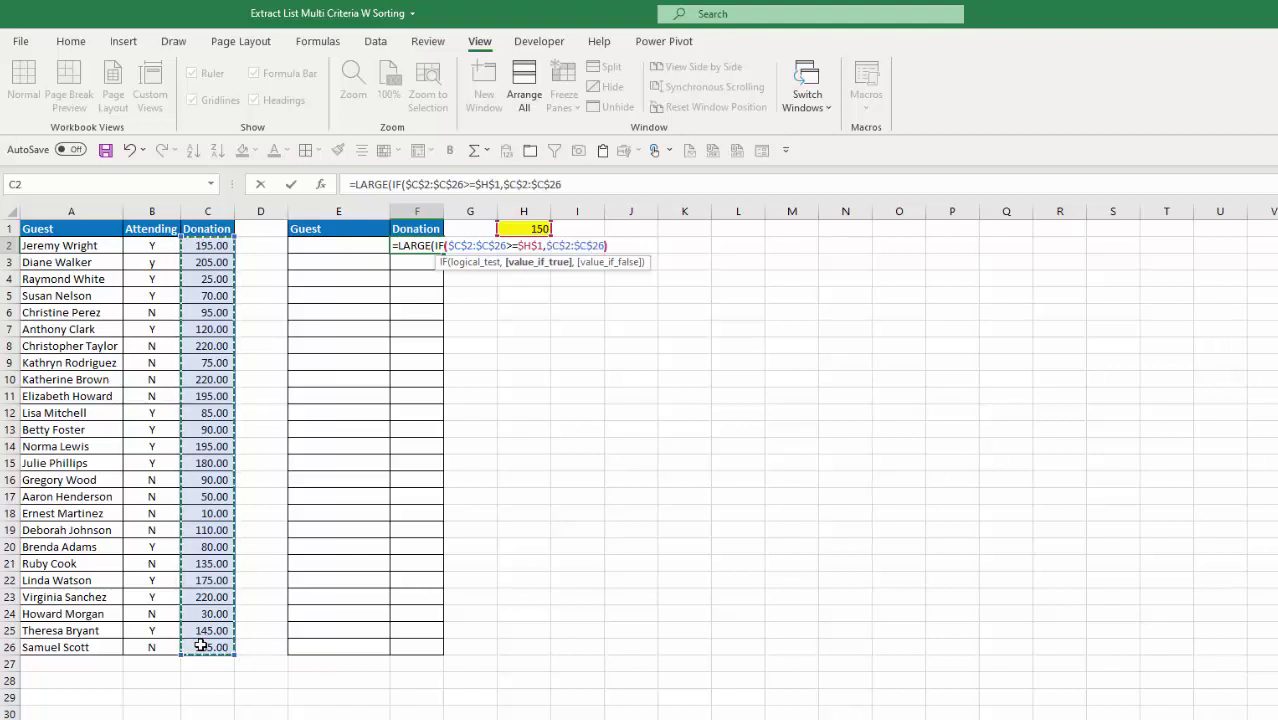
pyautogui.write(')')
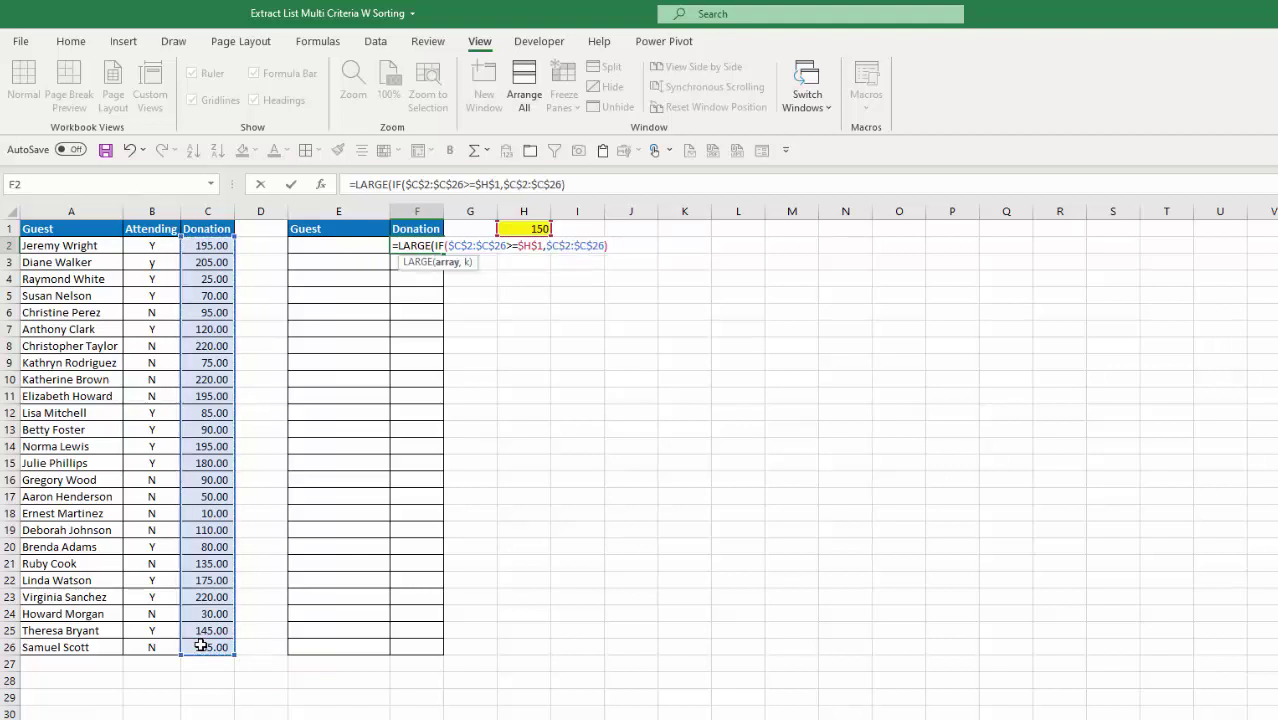
pyautogui.write(',ROW(')
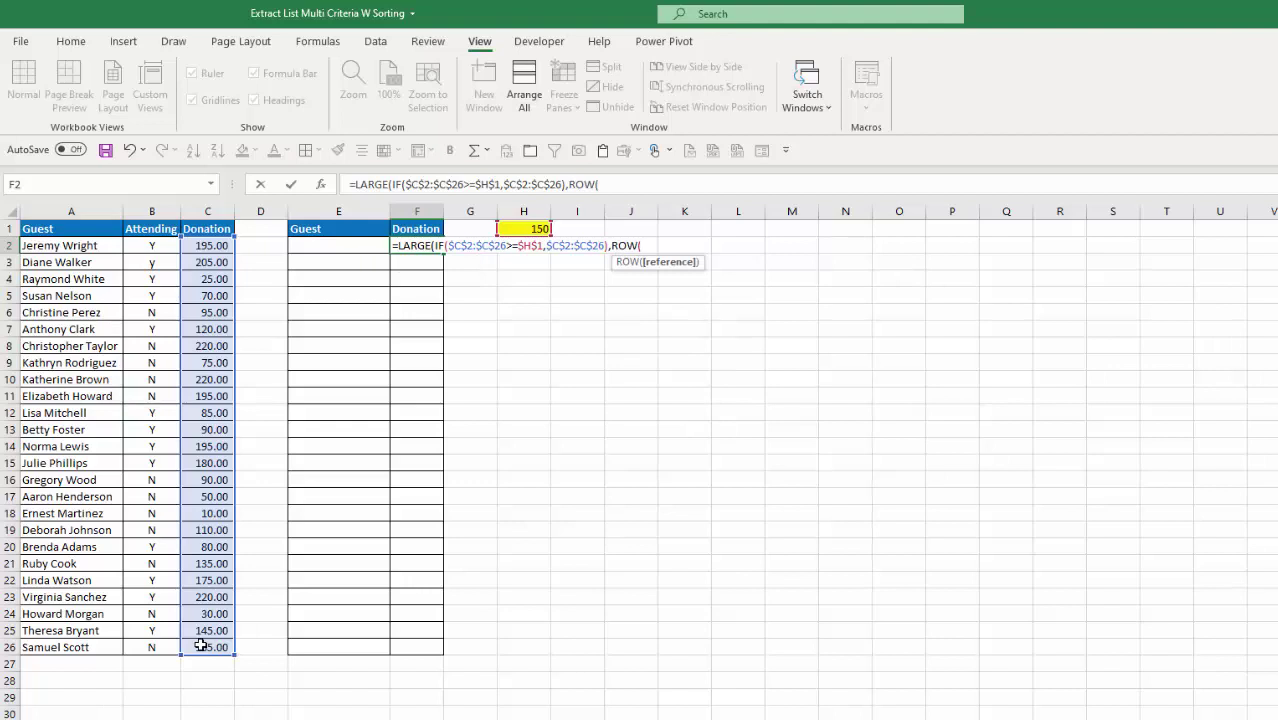
pyautogui.write('1:1')
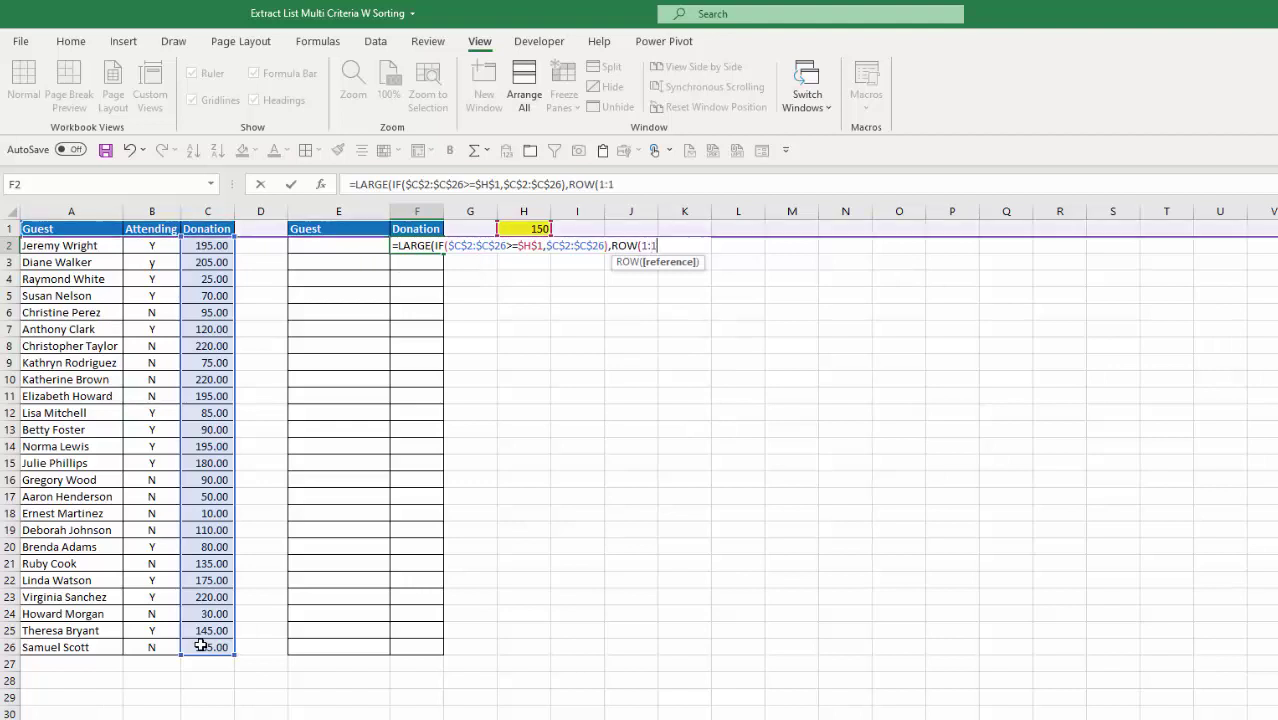
pyautogui.write(')')
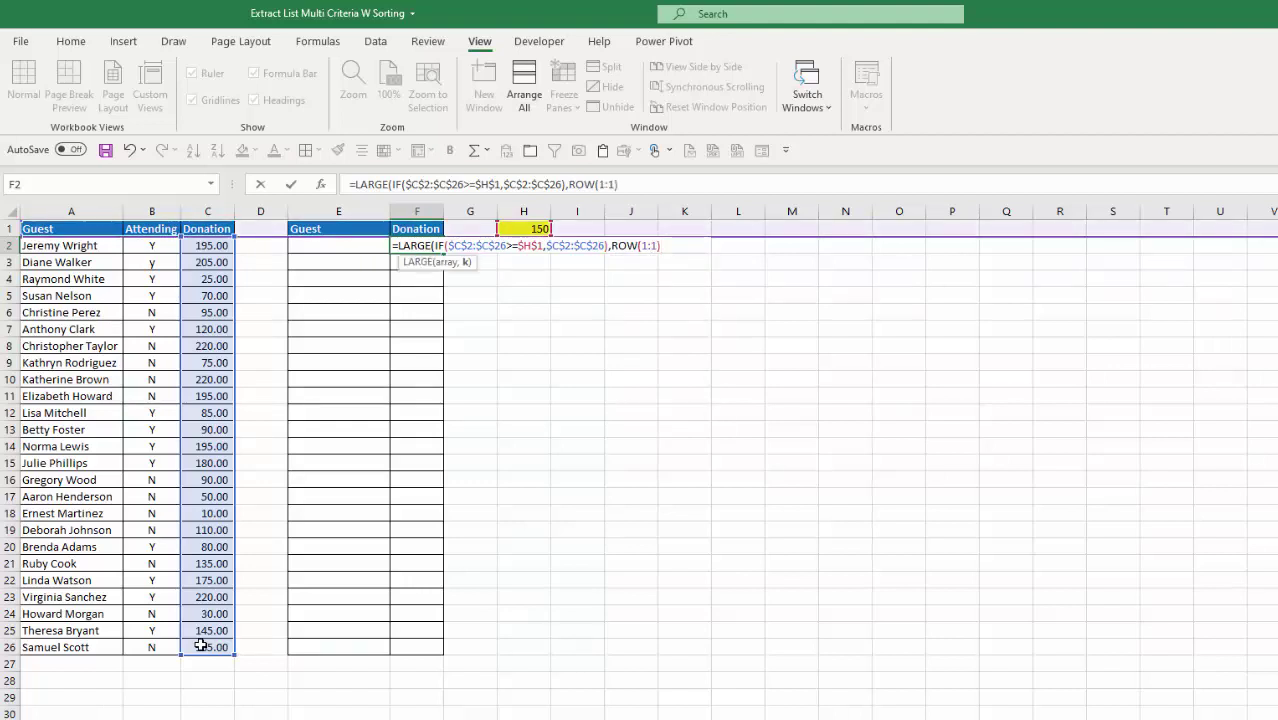
pyautogui.write(')')
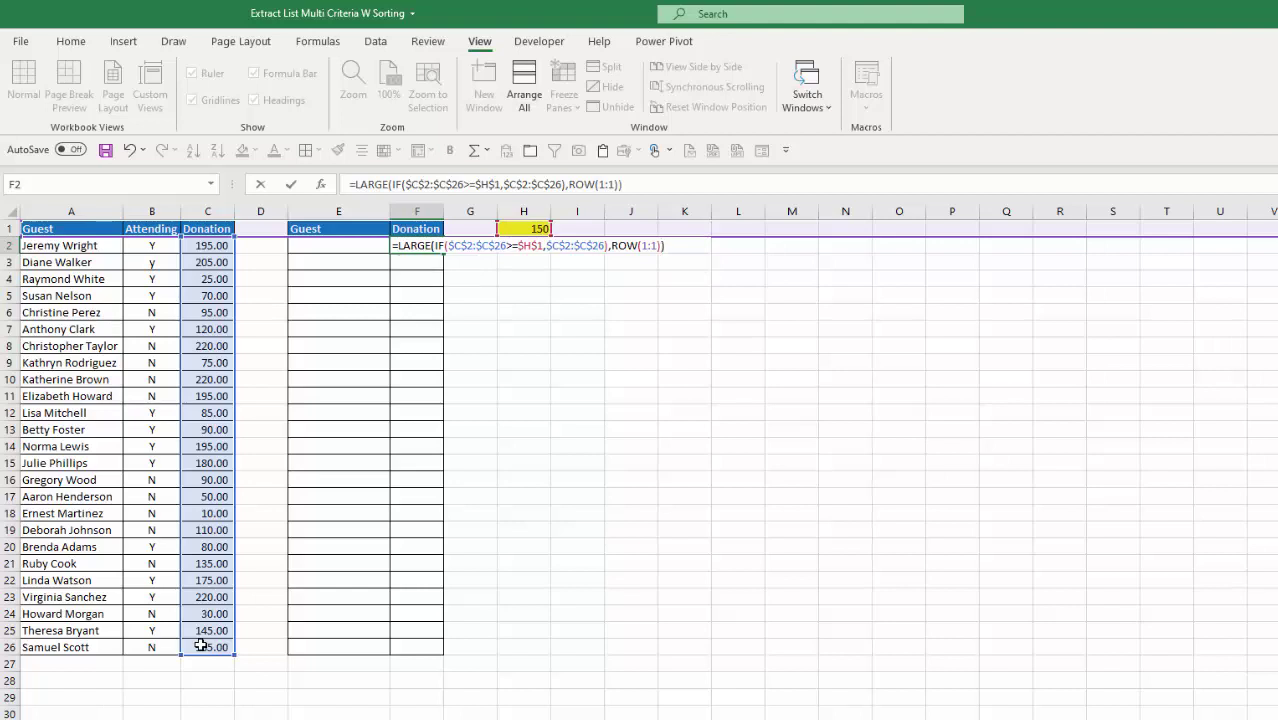
# - Wrap the formula in IFERROR with "" and commit it as an array formula showing 220
pyautogui.click(357, 186)
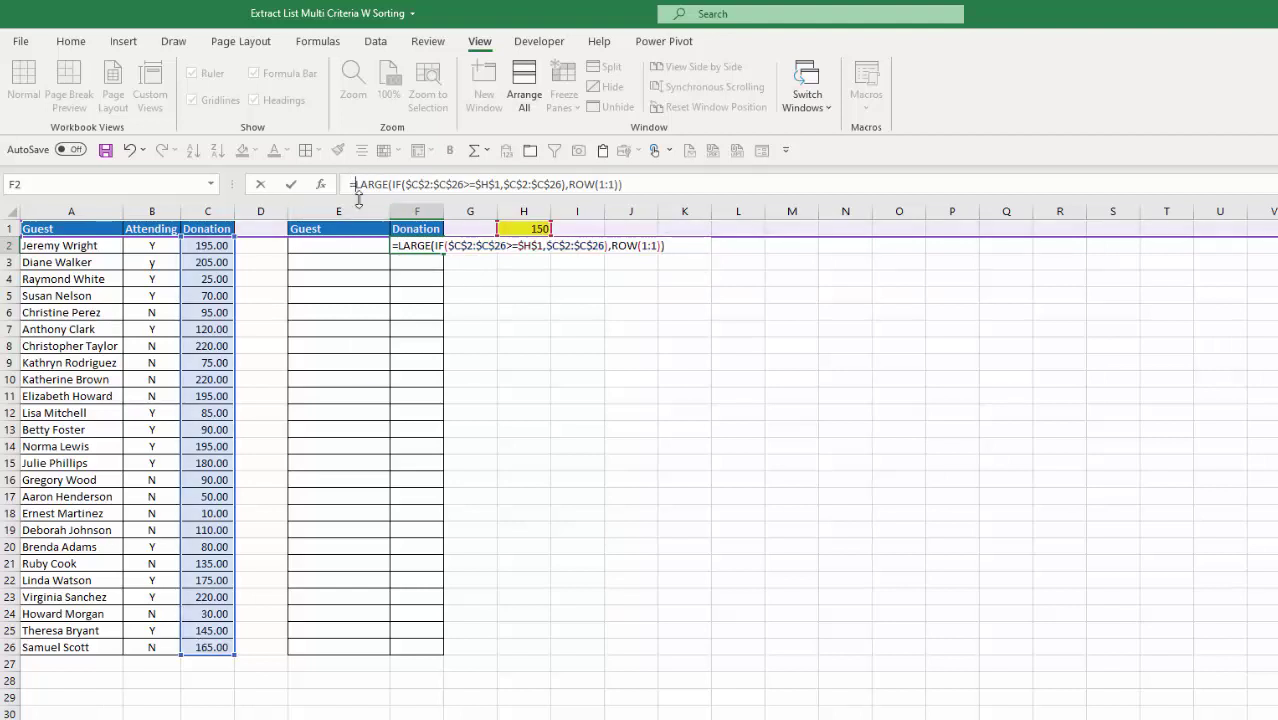
pyautogui.write('ife')
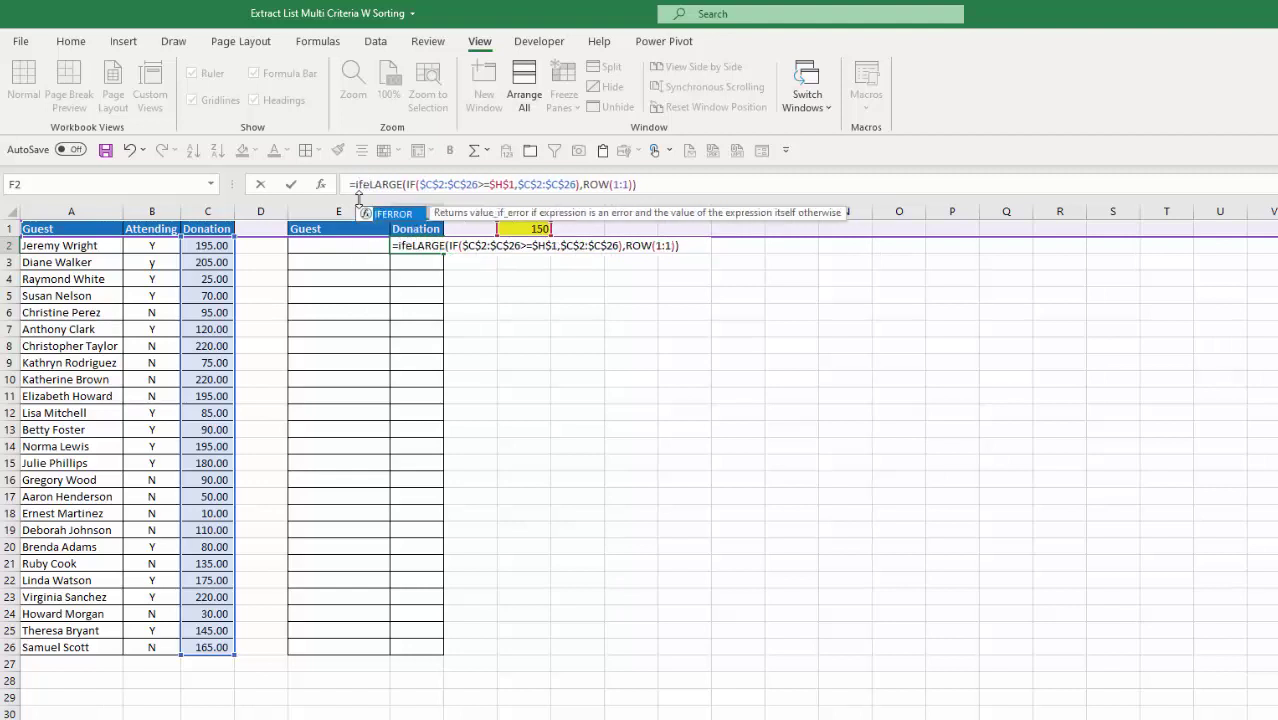
pyautogui.press('Tab')
pyautogui.press('End')
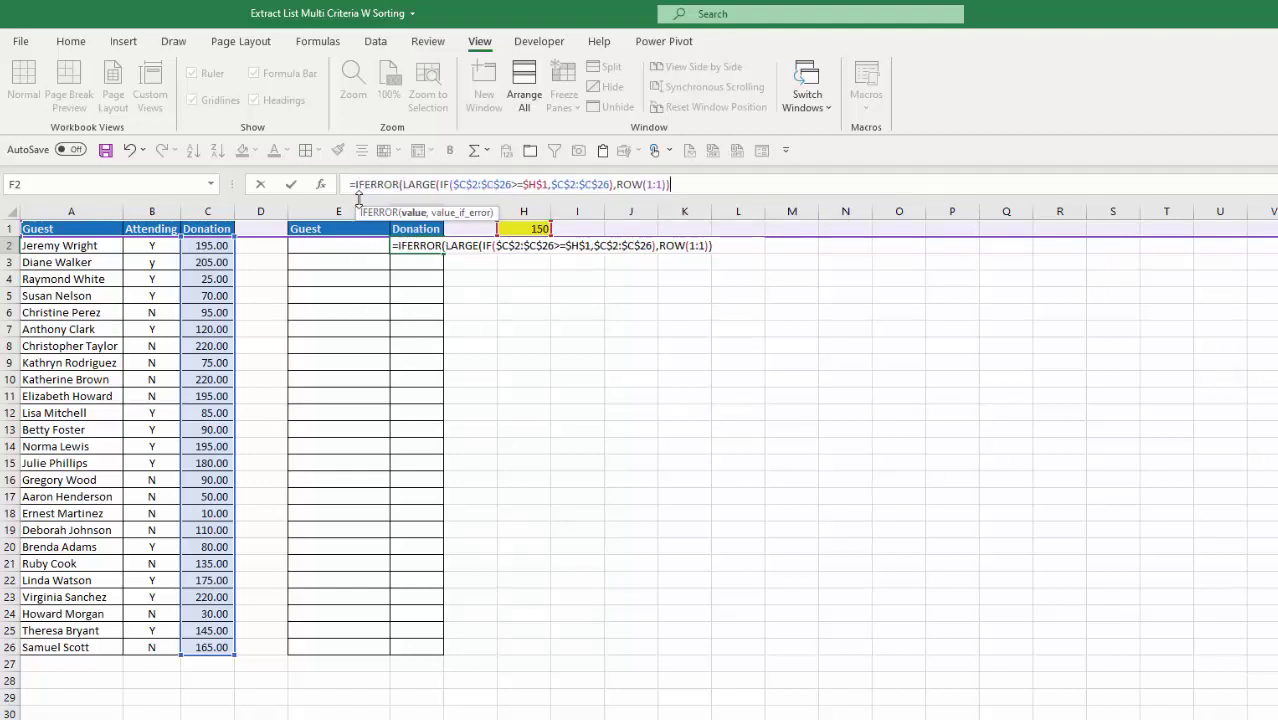
pyautogui.write(',"")')
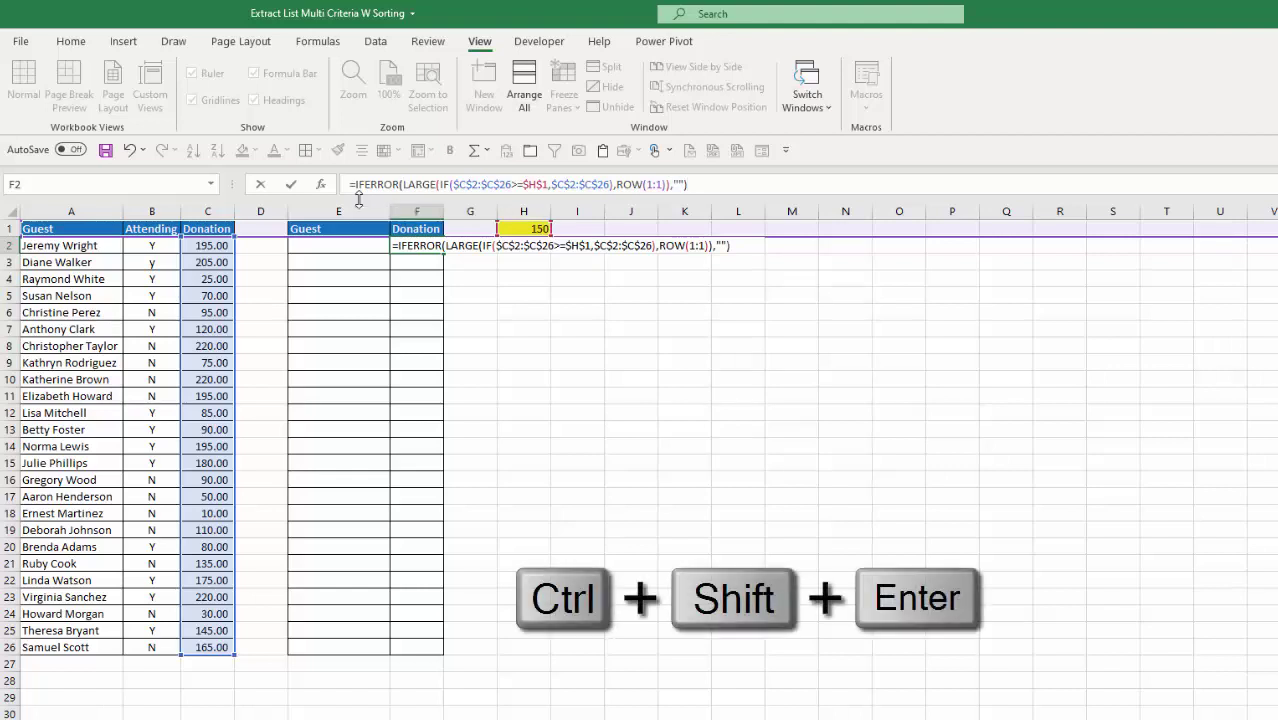
pyautogui.hotkey('ctrl', 'shift', 'Return')
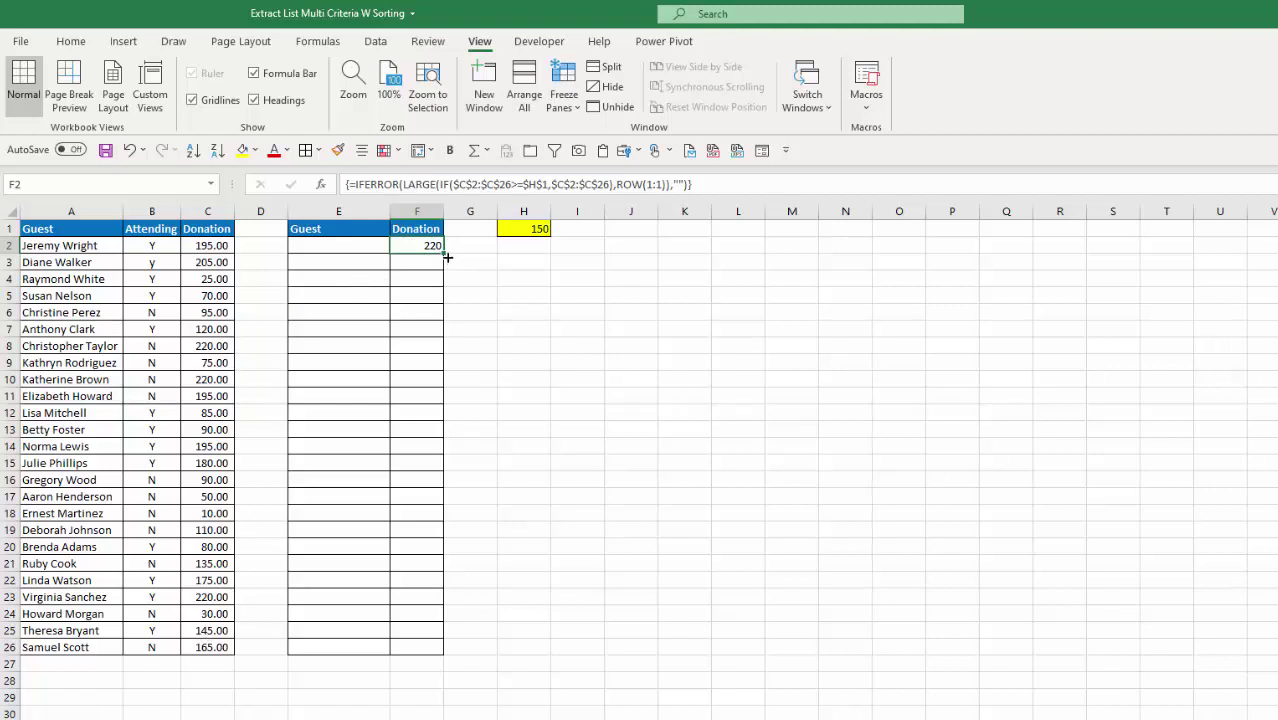
# - Copy the donation formula down its column and try H1 thresholds of 75 and 180
pyautogui.moveTo(443, 254); pyautogui.dragTo(458, 652)
pyautogui.click(414, 248)
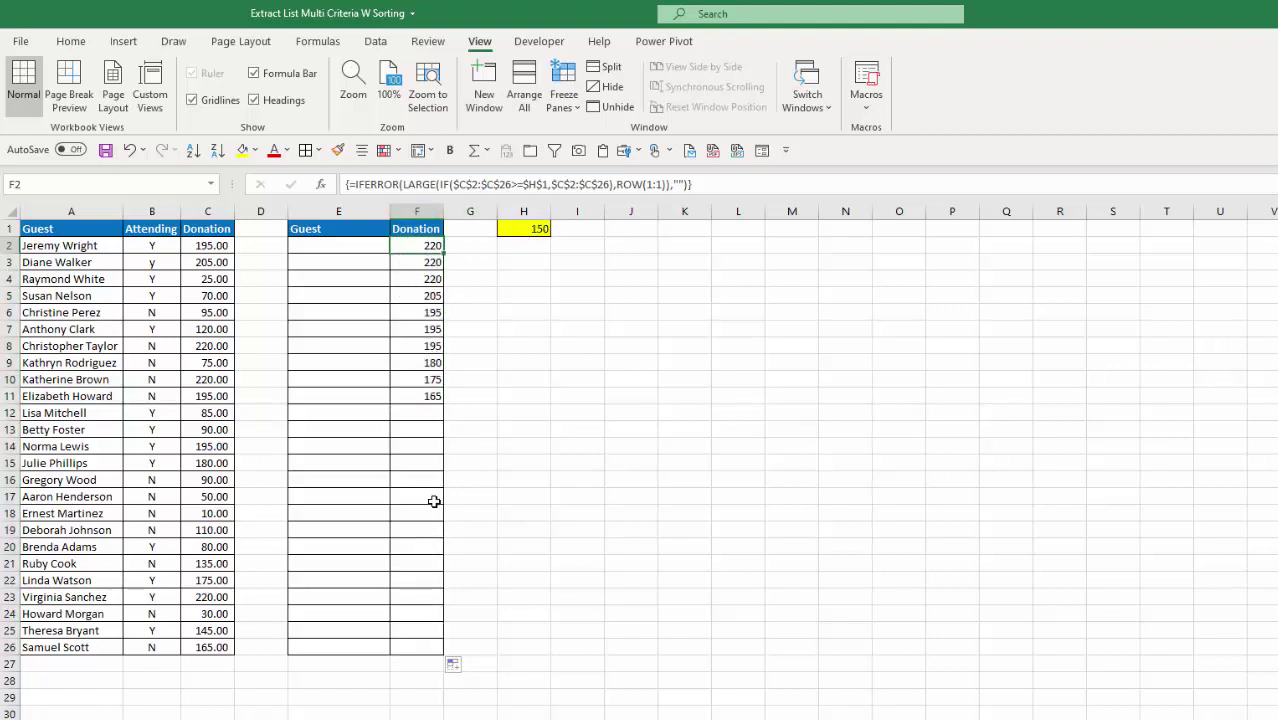
pyautogui.click(516, 231)
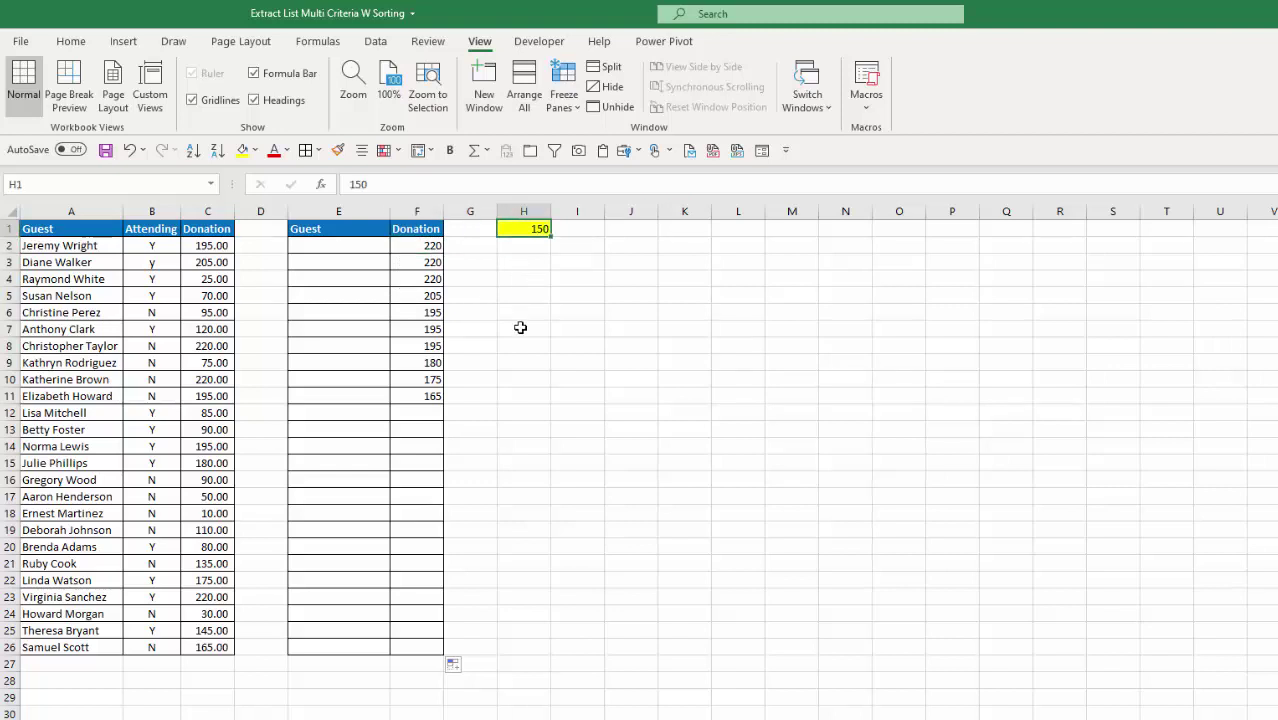
pyautogui.write('75')
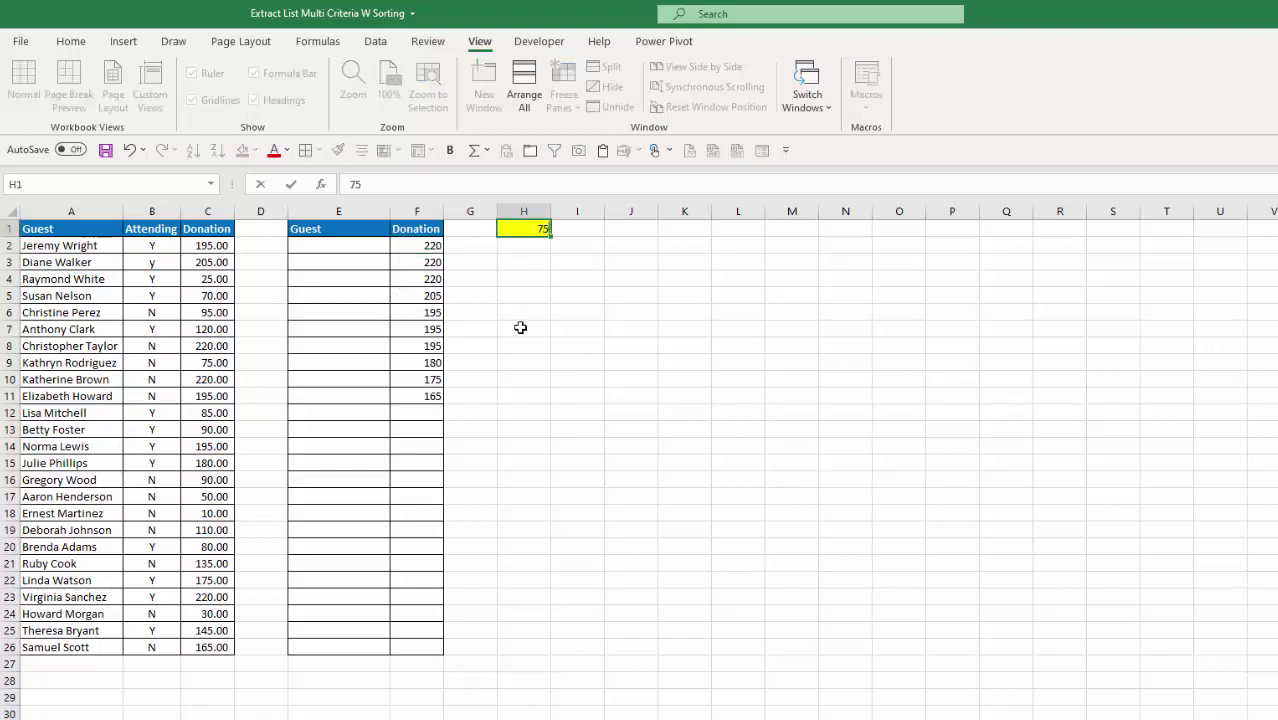
pyautogui.press('Return')
pyautogui.press('Up')
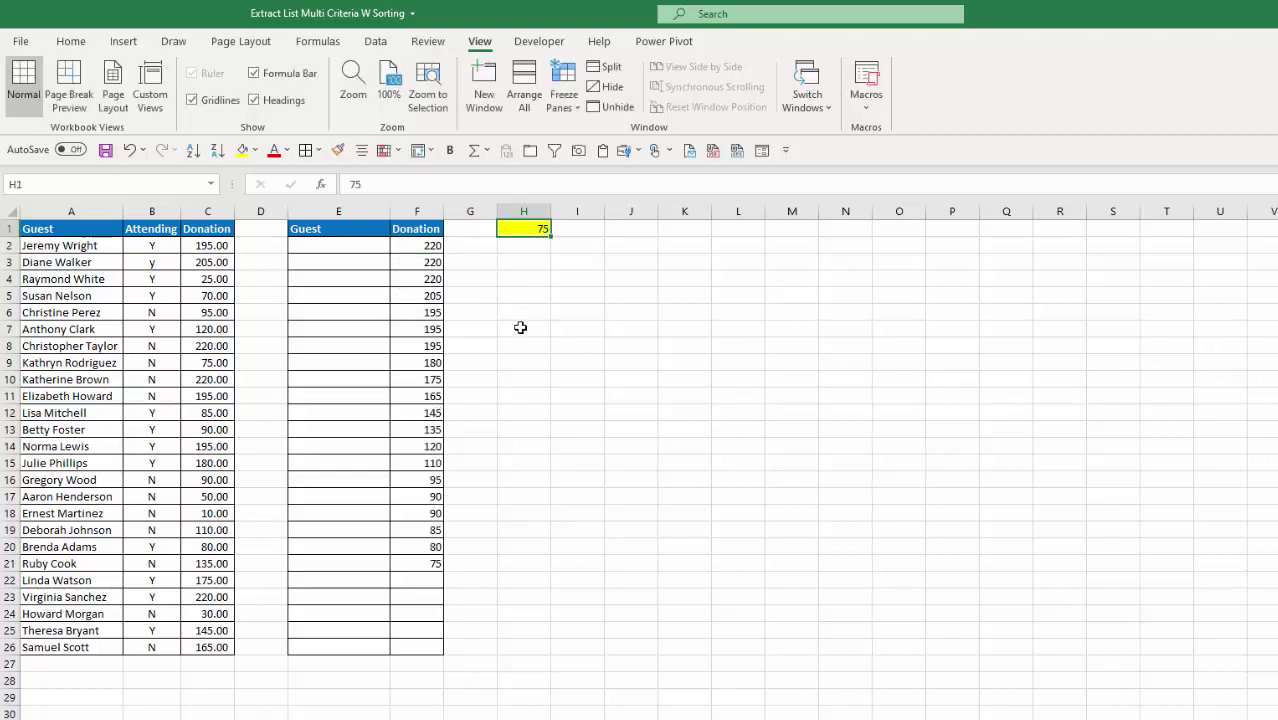
pyautogui.write('180')
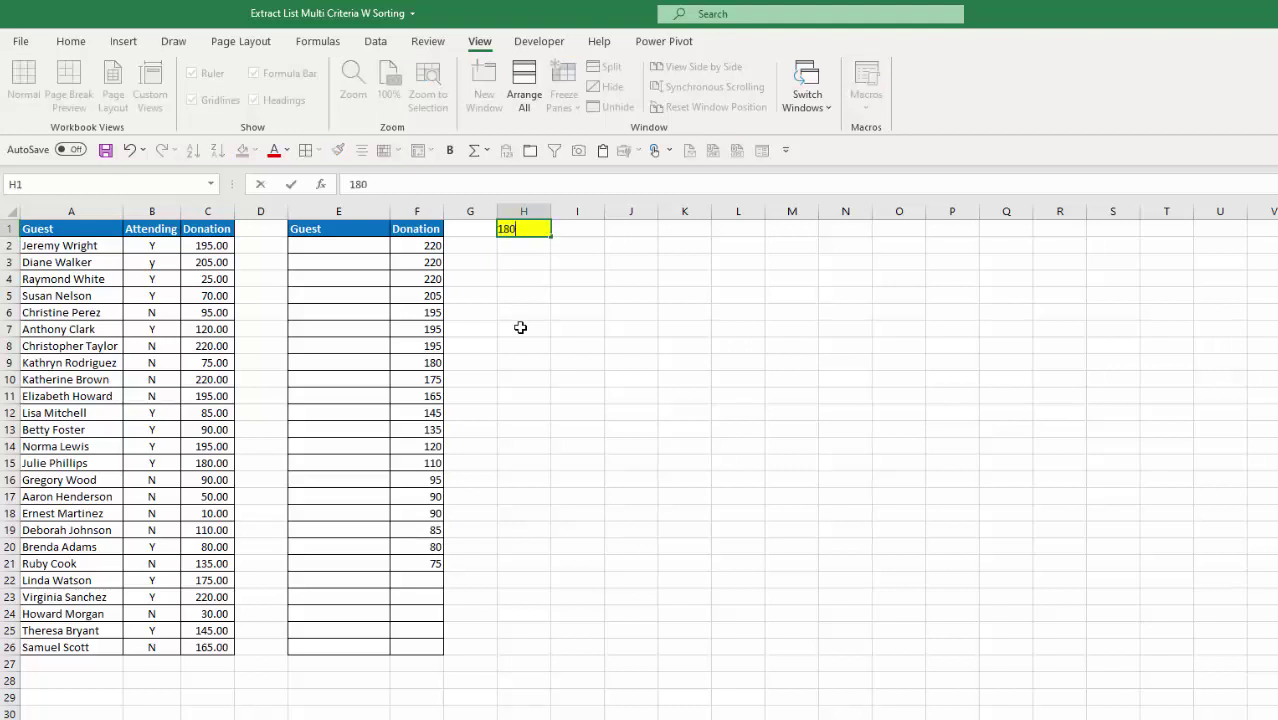
pyautogui.press('Return')
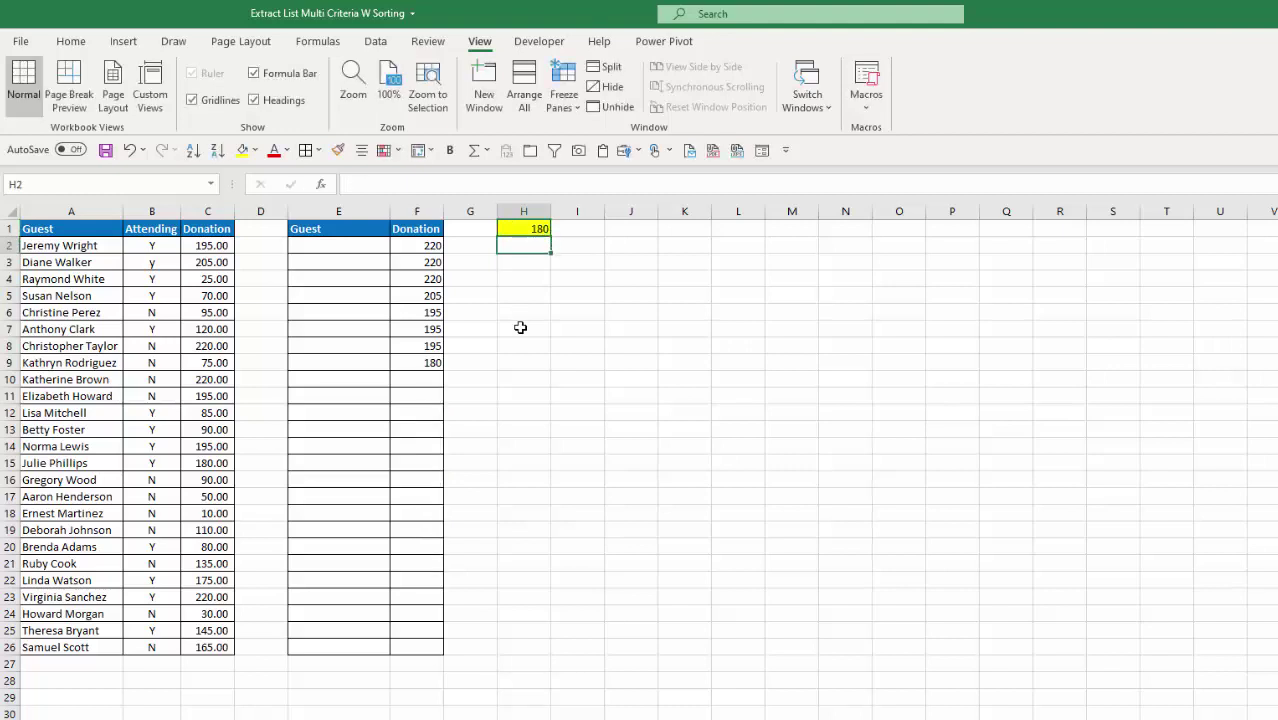
# - Set the H1 threshold to 150 so donations down to 165 are listed
pyautogui.press('Up')
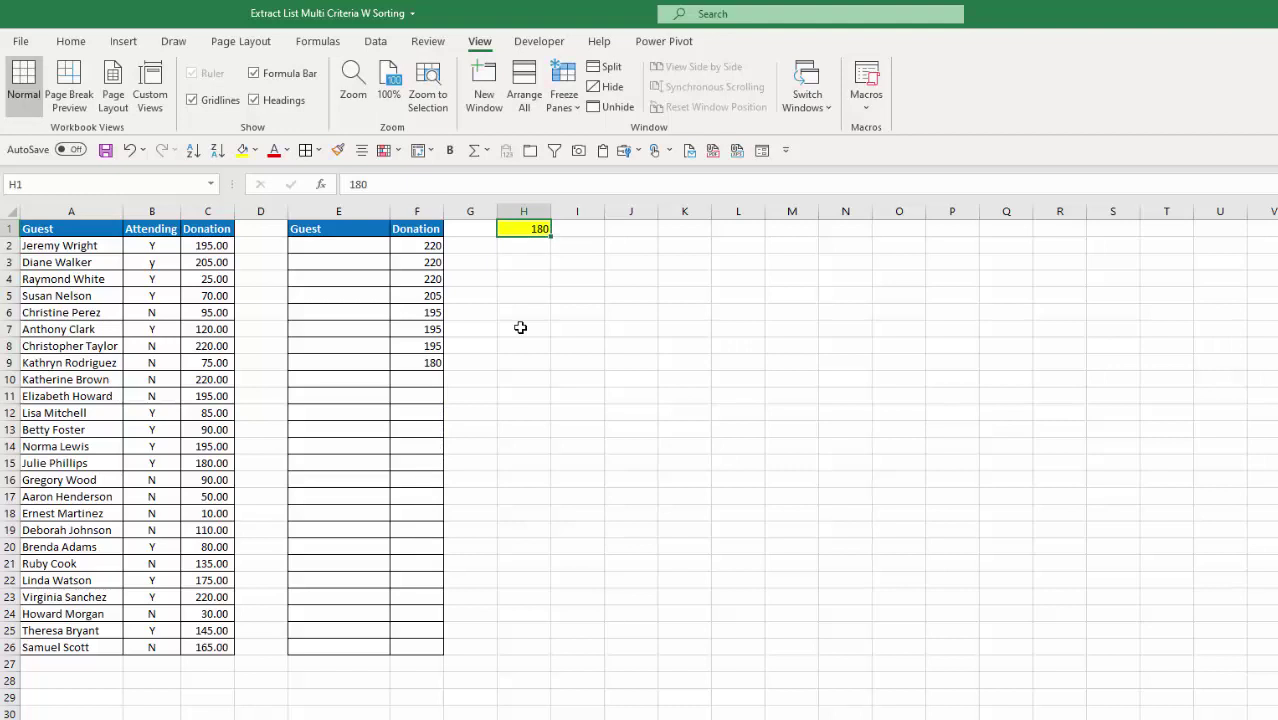
pyautogui.write('150')
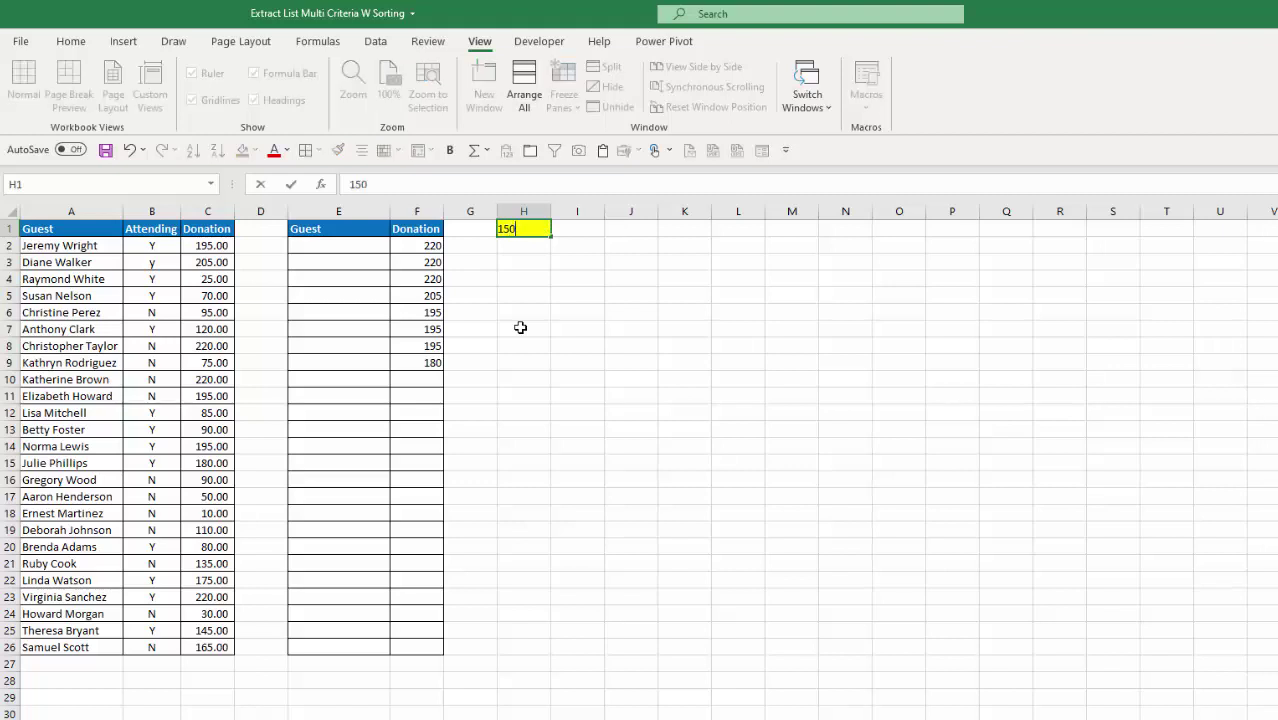
pyautogui.press('Return')
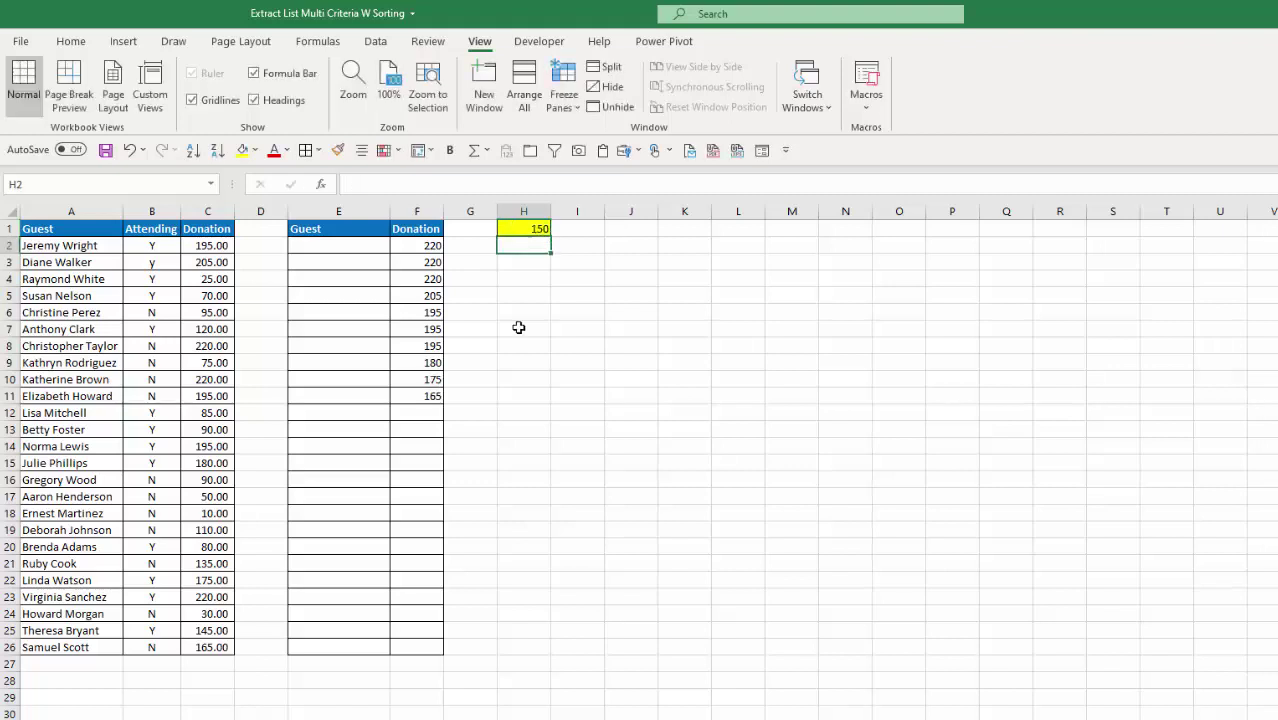
pyautogui.click(316, 248)
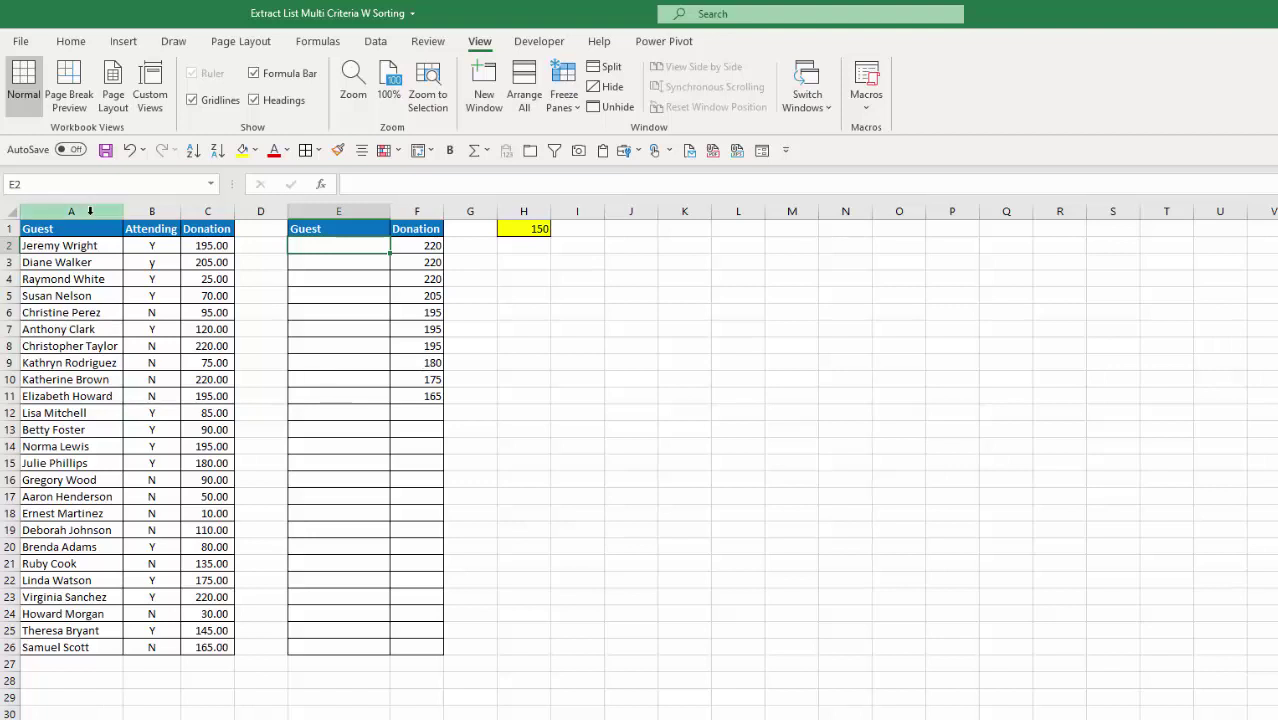
# - Insert a new column A headed 'Helper' and pick up the Guest column's formatting (B1:B26) with Format Painter
pyautogui.click(88, 208)
pyautogui.hotkey('ctrl', 'shift', '+')
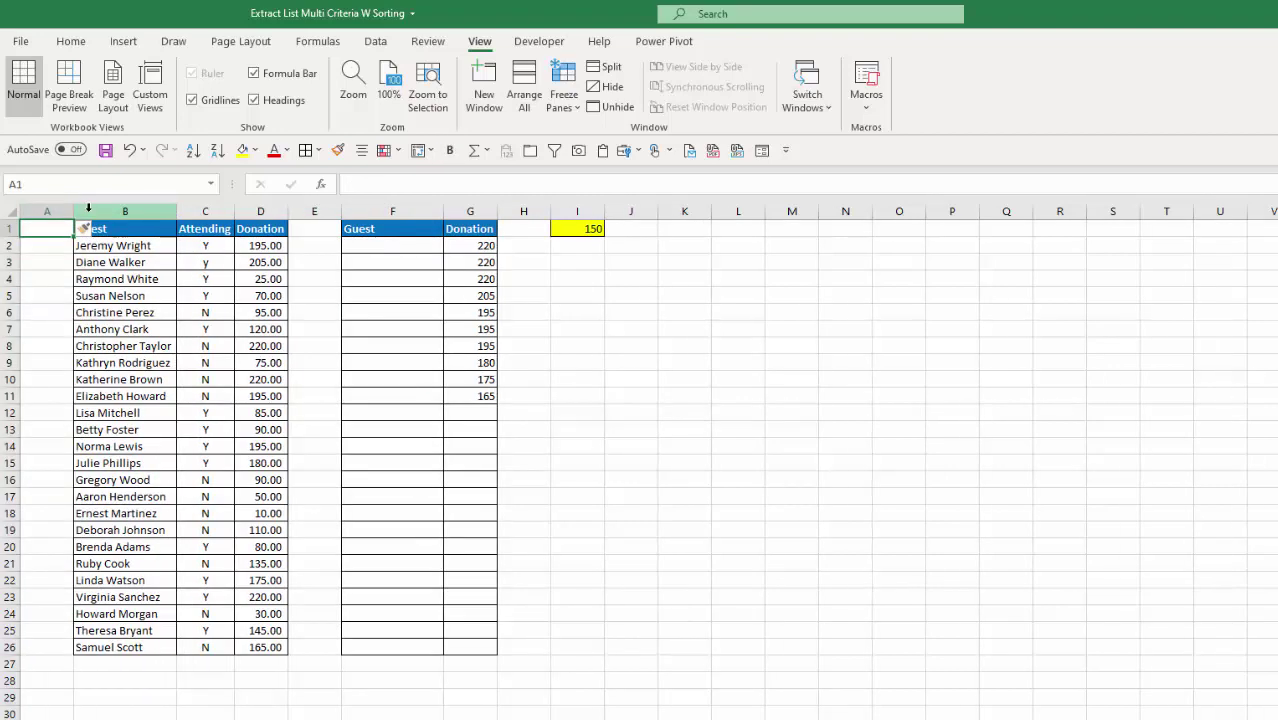
pyautogui.write('He;l')
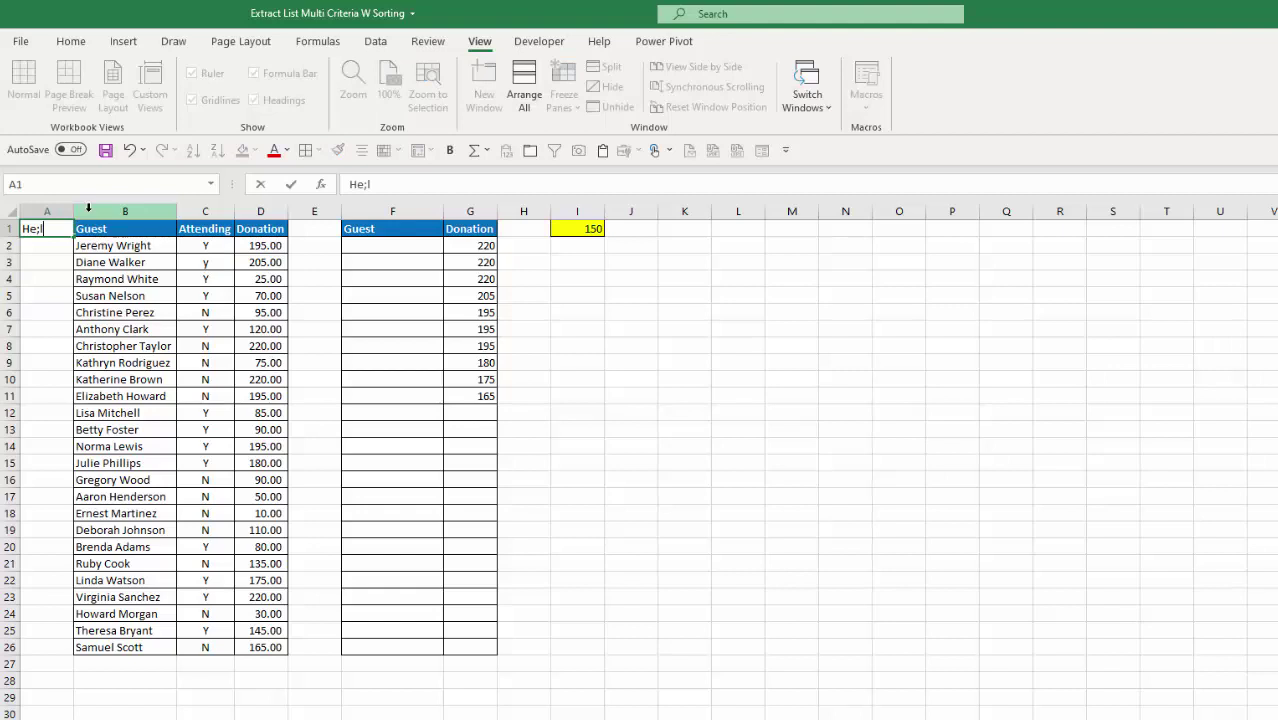
pyautogui.press('BackSpace')
pyautogui.press('BackSpace')
pyautogui.write('lper')
pyautogui.hotkey('ctrl', 'Return')
pyautogui.press('Right')
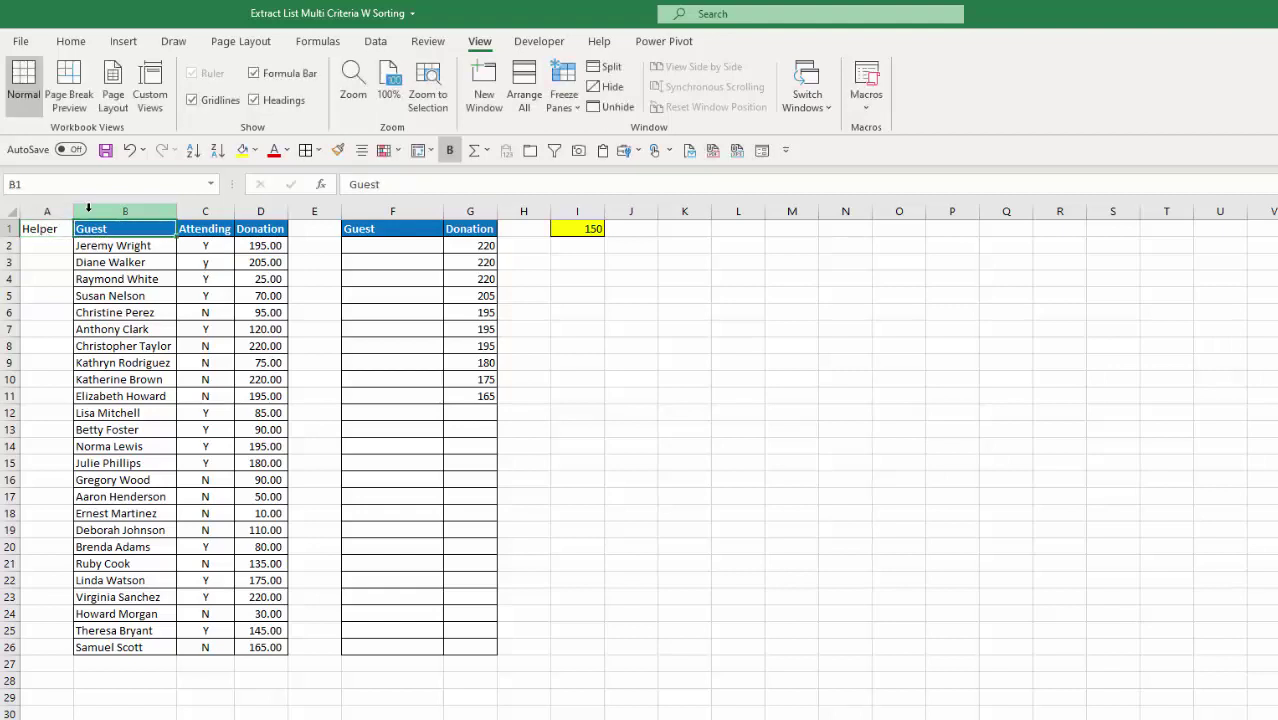
pyautogui.hotkey('ctrl', 'shift', 'Down')
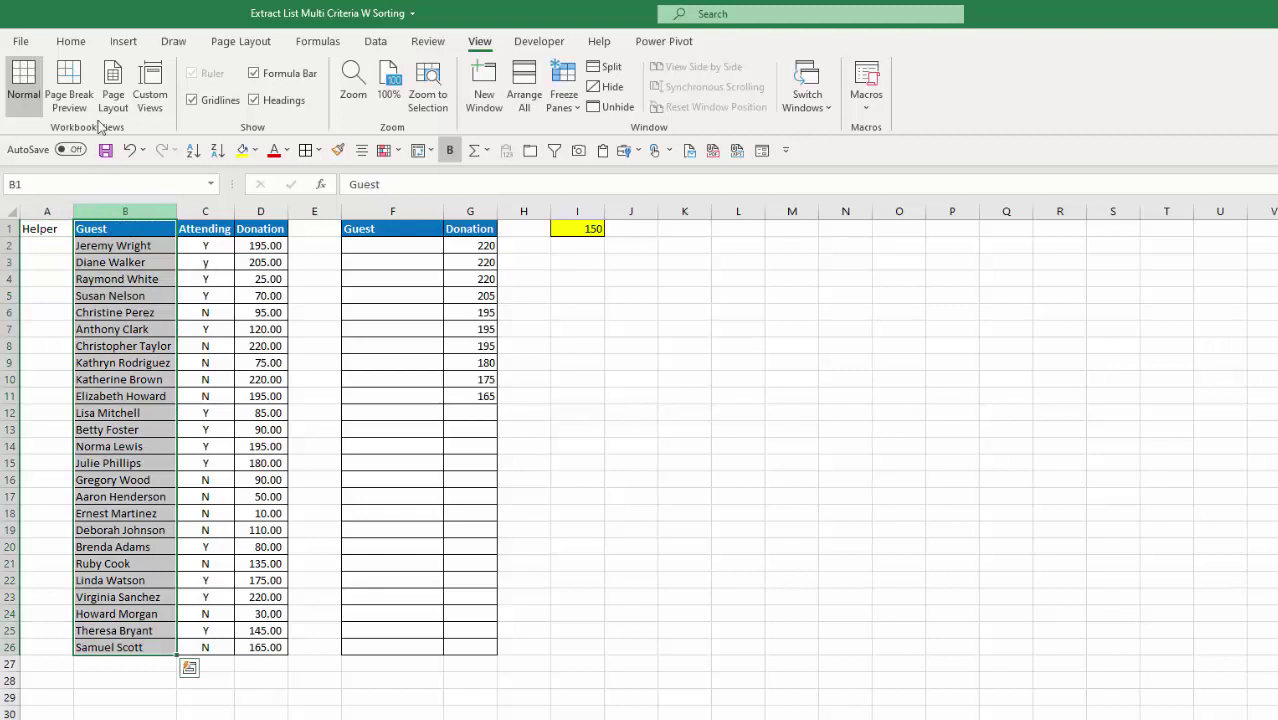
pyautogui.click(339, 151)
# - Paint the Guest formatting onto the Helper column and begin A2 with =D2&" |"
pyautogui.click(35, 231)
pyautogui.click(44, 243)
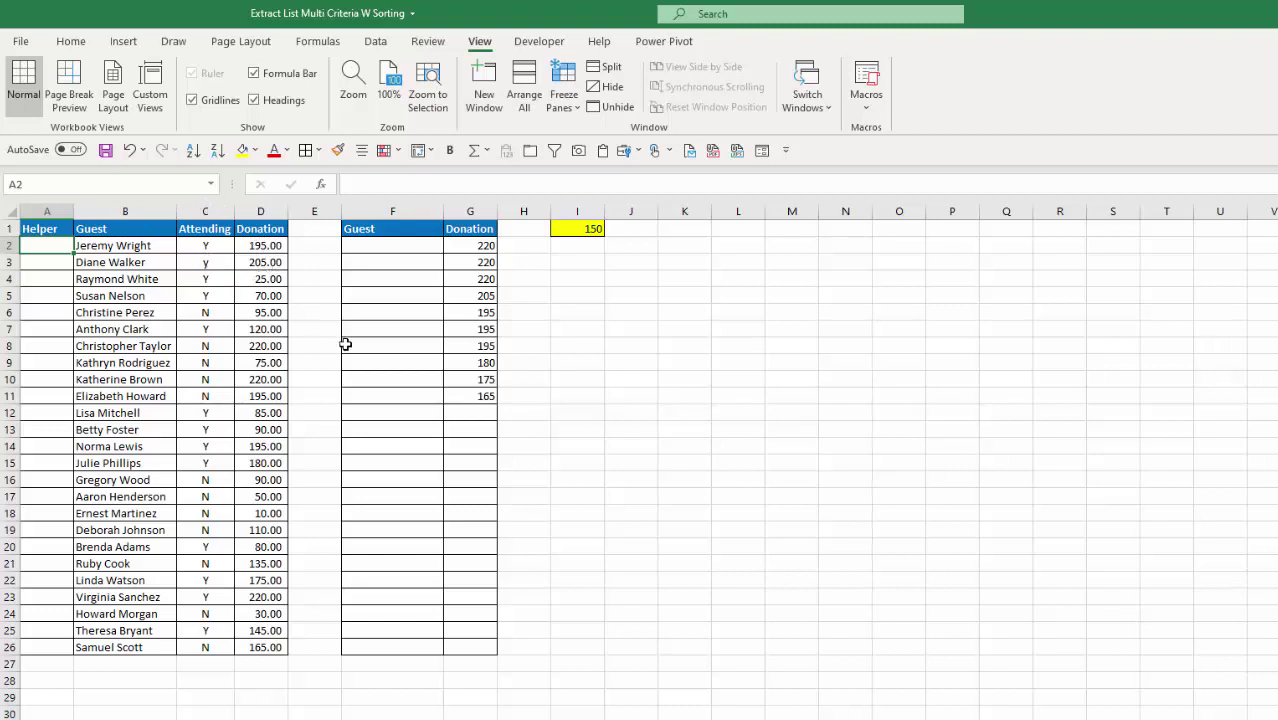
pyautogui.write('=')
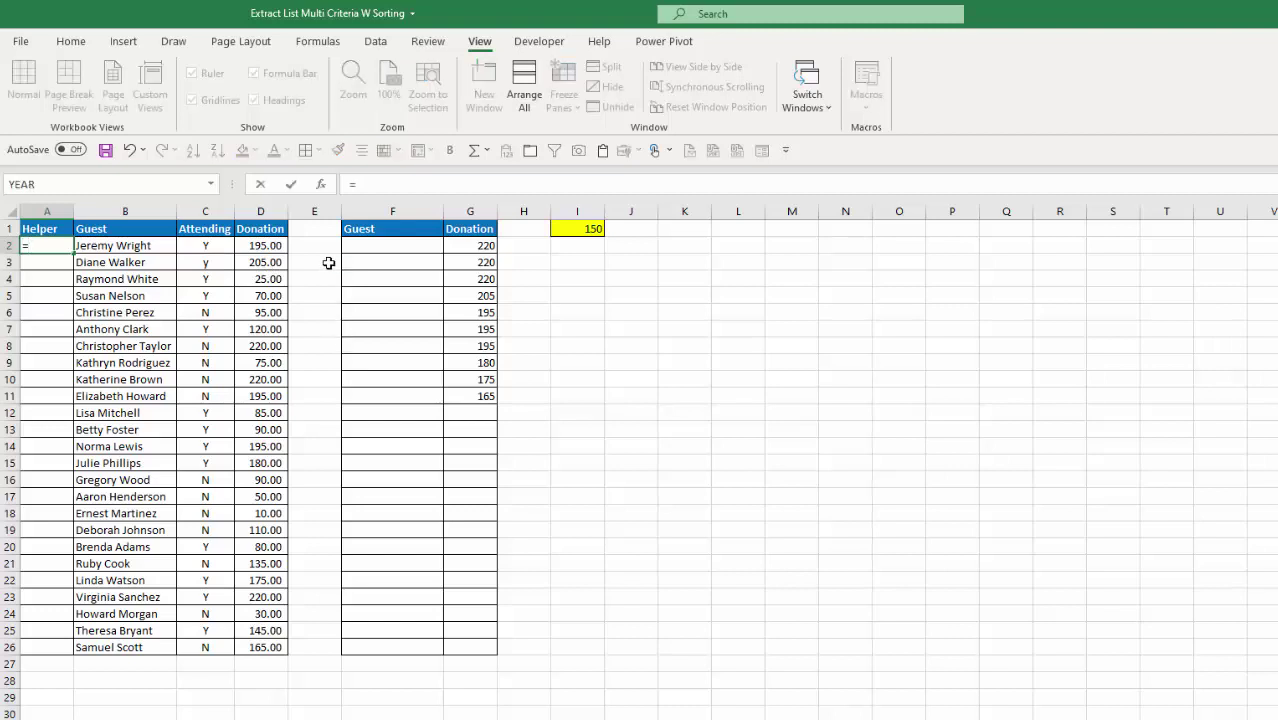
pyautogui.click(274, 247)
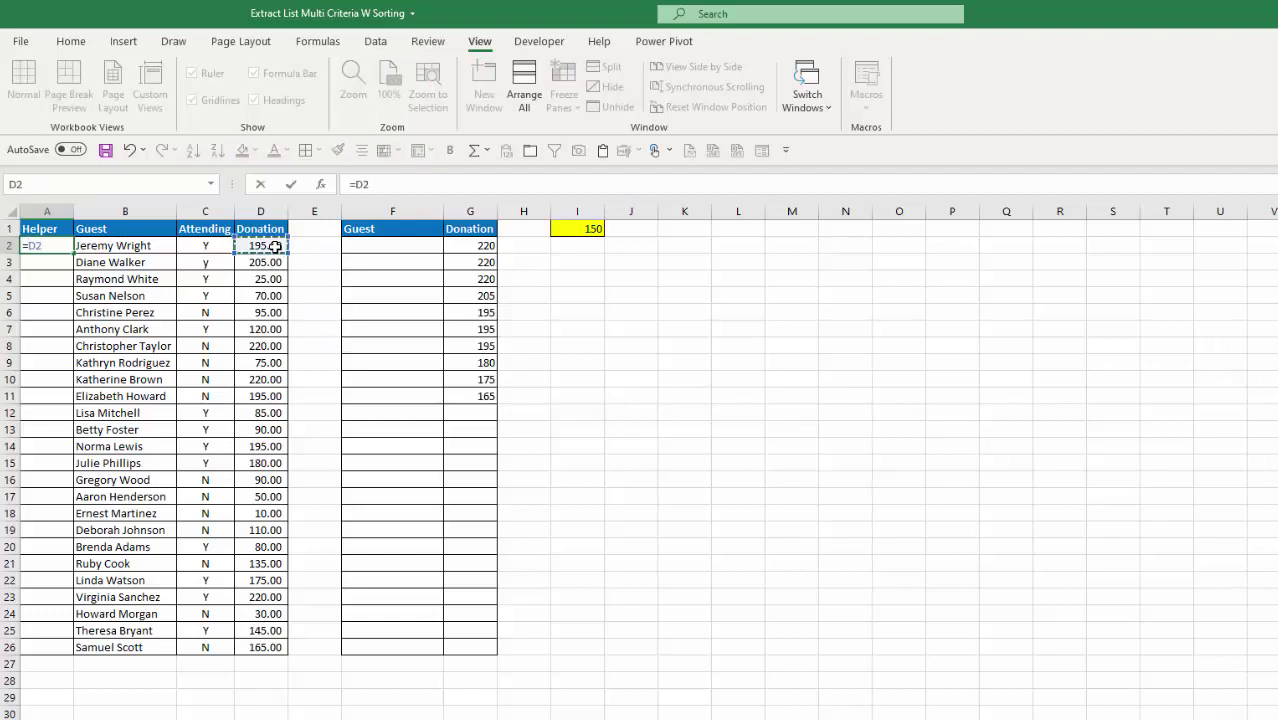
pyautogui.write('&" |')
# - Complete A2's key with COUNTIF($D$2:D2,D2) so it displays 195 | 1
pyautogui.write('&')
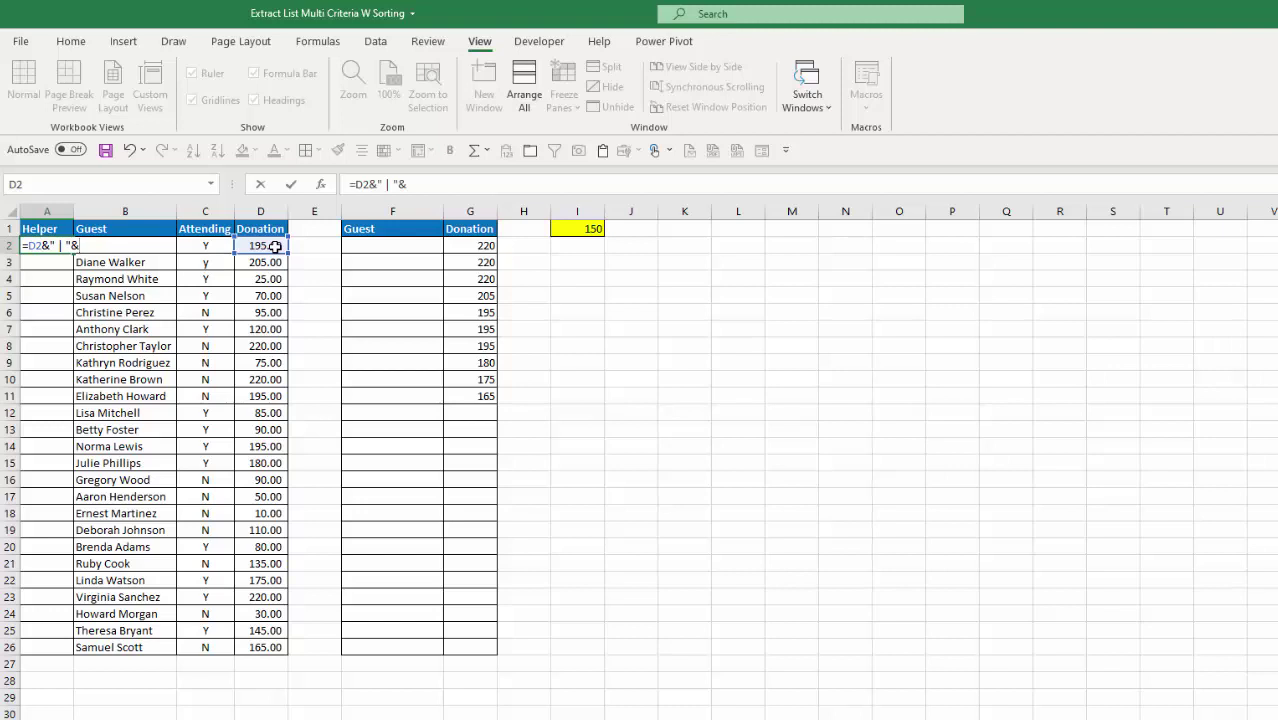
pyautogui.write('coun')
pyautogui.press('Down')
pyautogui.press('Down')
pyautogui.press('Down')
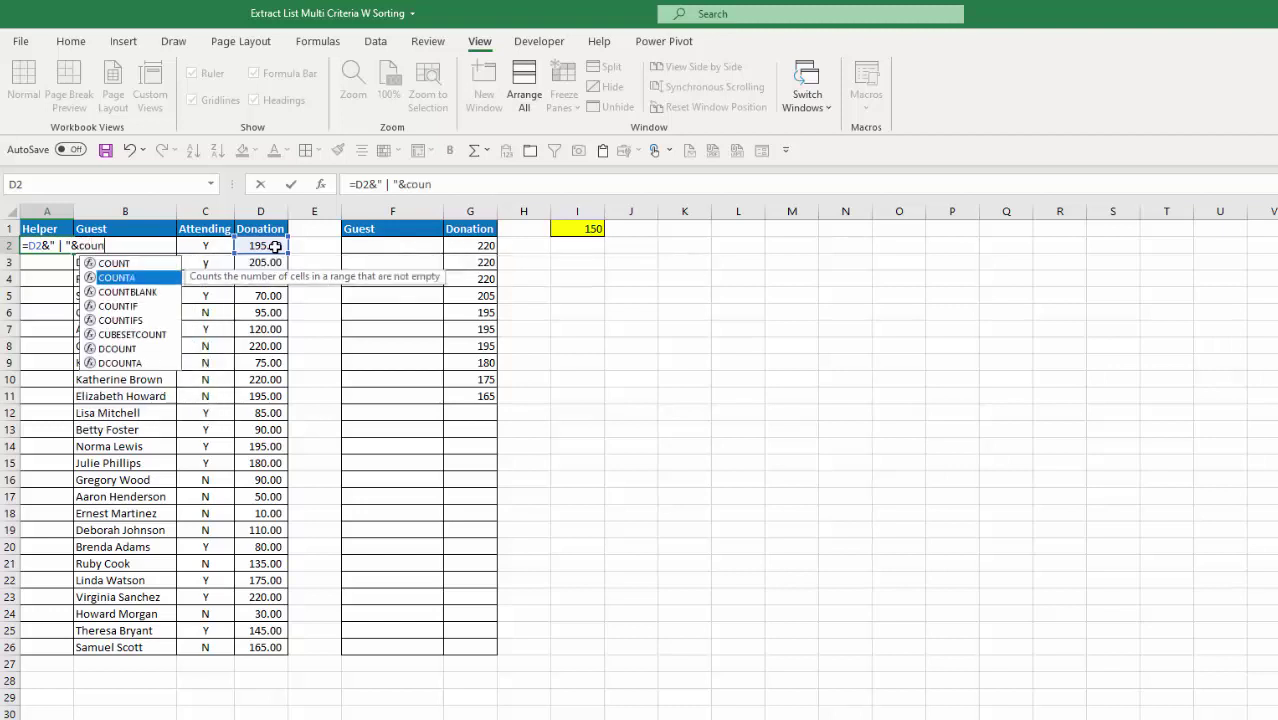
pyautogui.press('Tab')
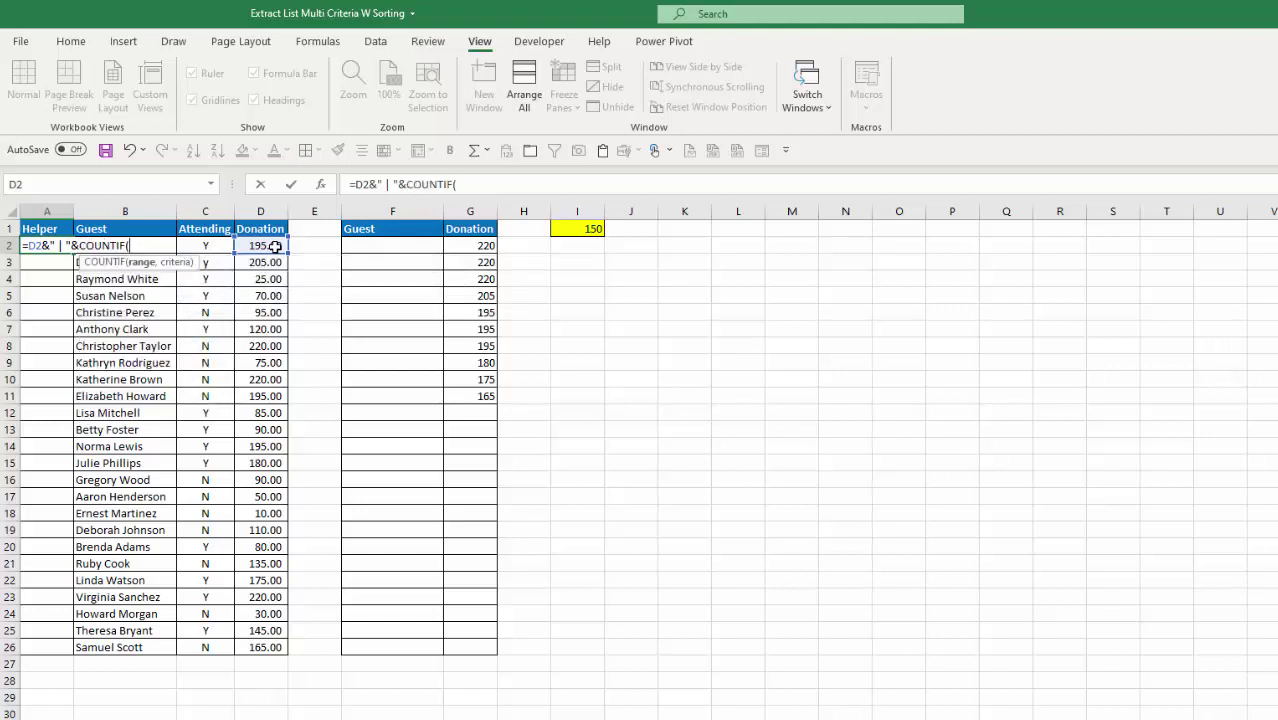
pyautogui.click(274, 247)
pyautogui.write(':')
pyautogui.click(274, 247)
pyautogui.write(',')
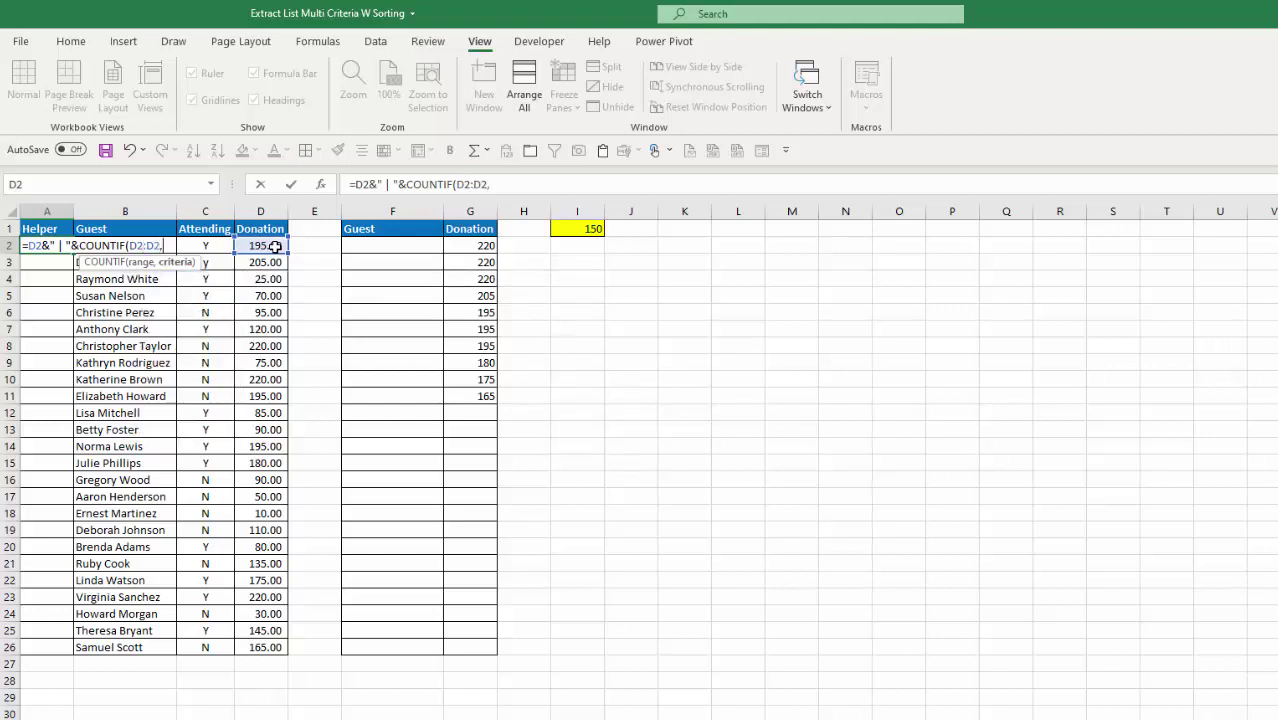
pyautogui.write('D2)')
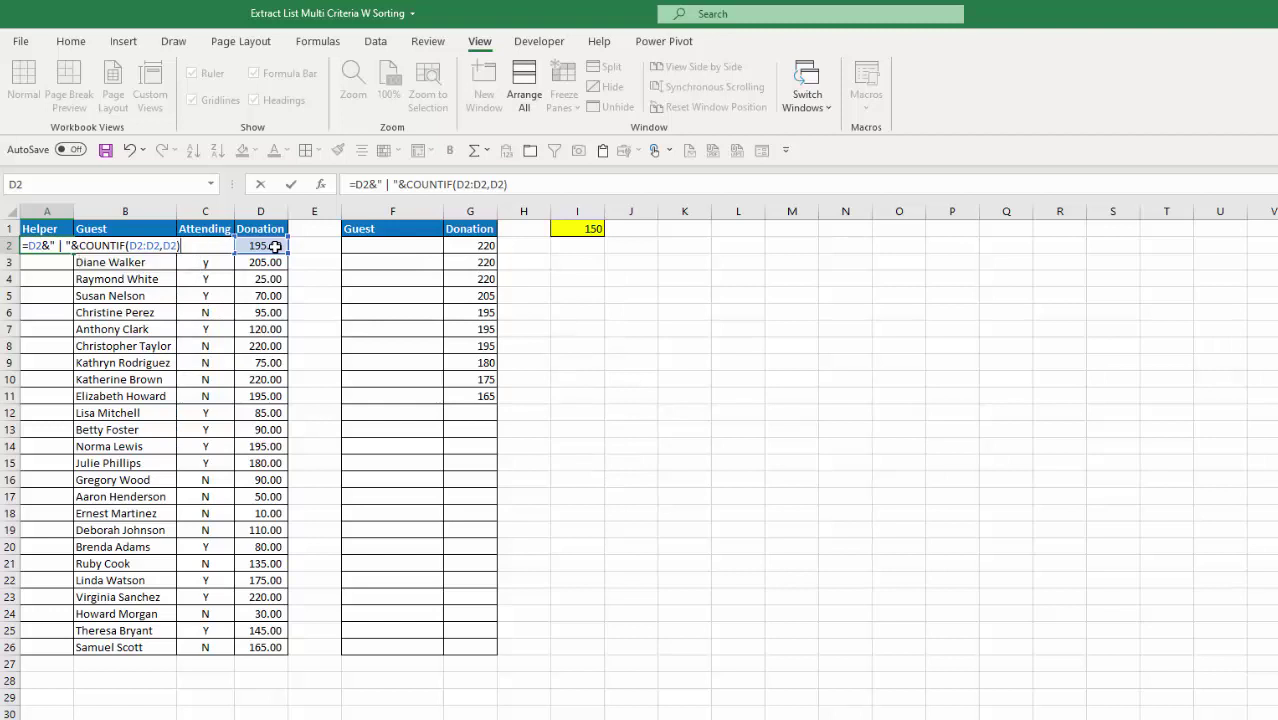
pyautogui.click(465, 186)
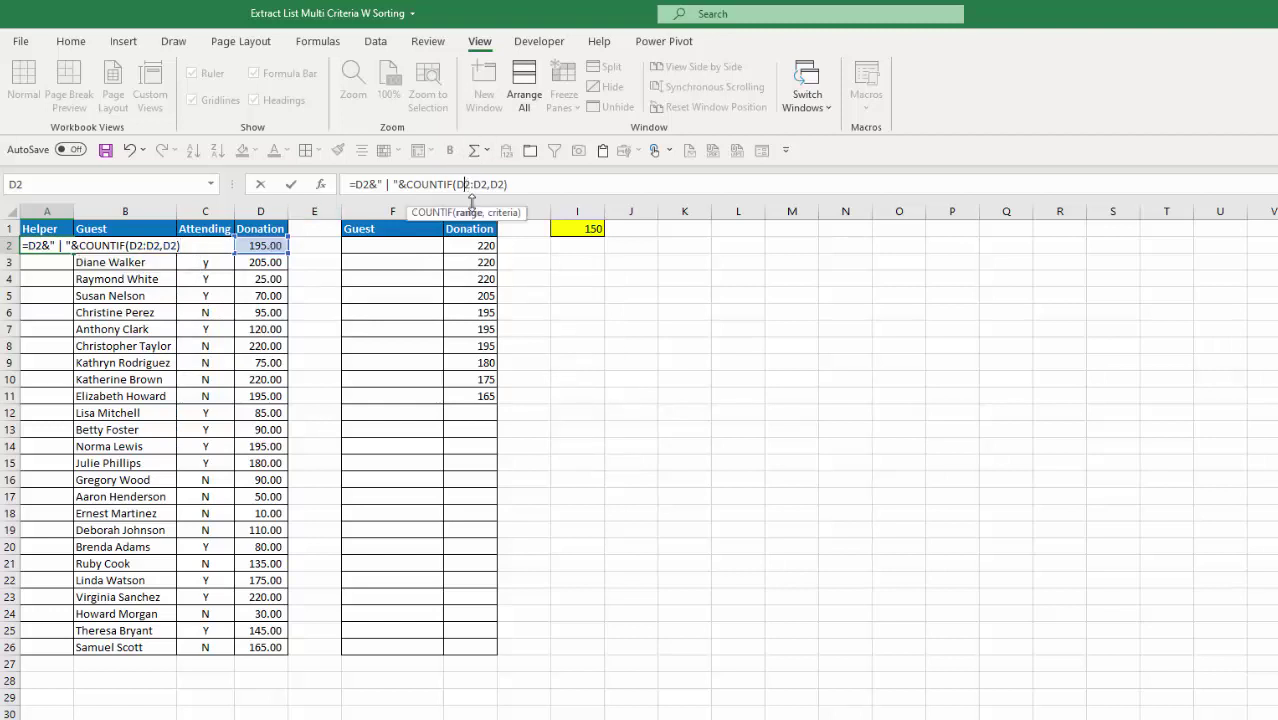
pyautogui.press('F4')
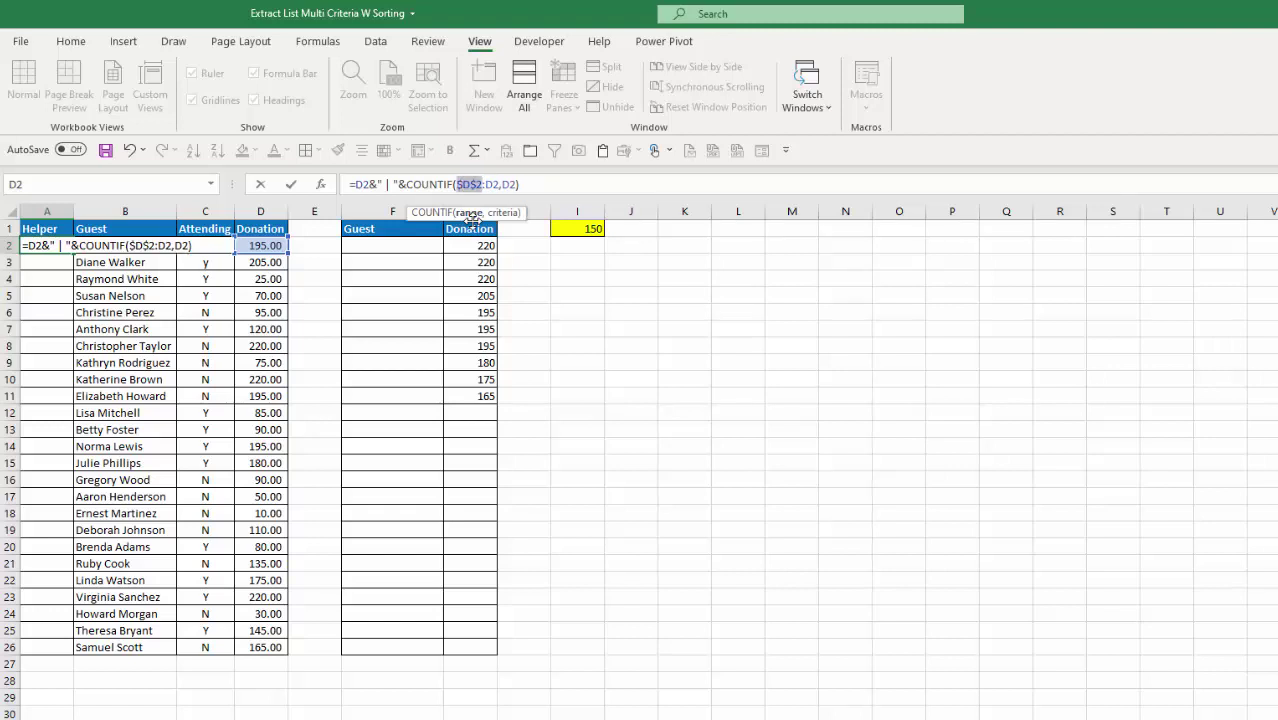
pyautogui.press('Return')
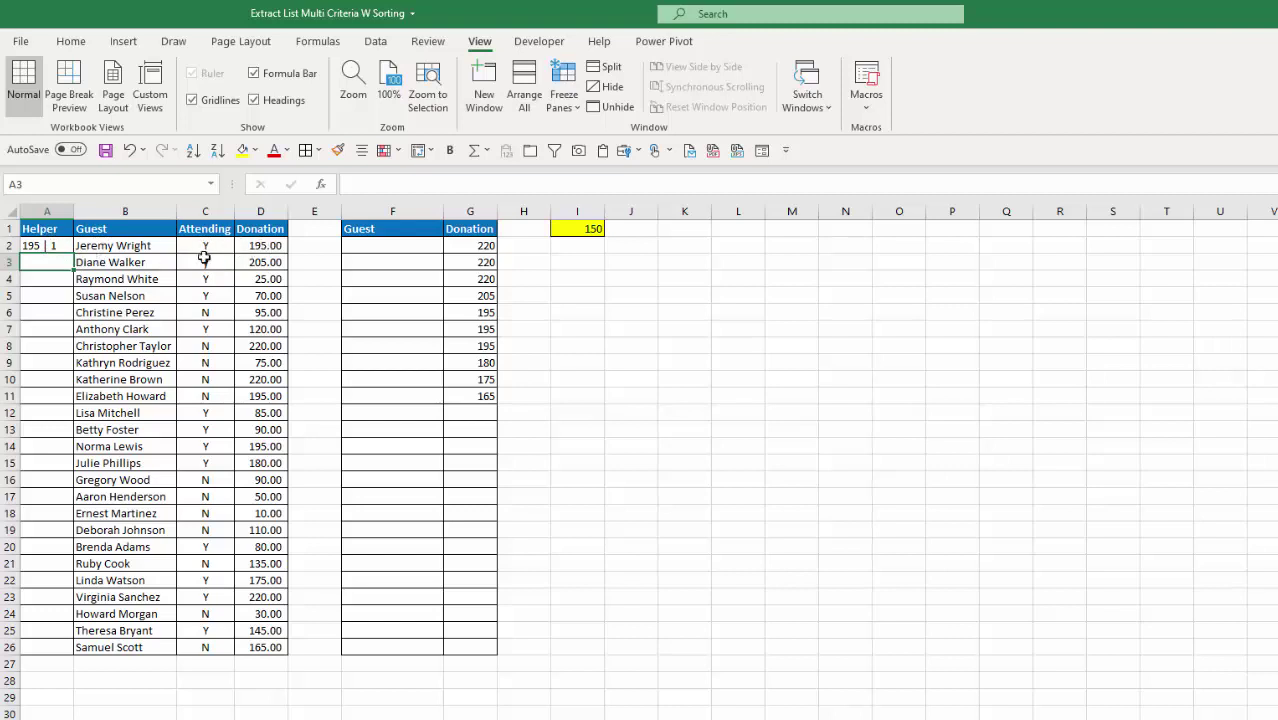
# - Fill the helper key from A2 down to A26 and spot-check keys in A3, A4, A8, A10 and A11
pyautogui.click(58, 247)
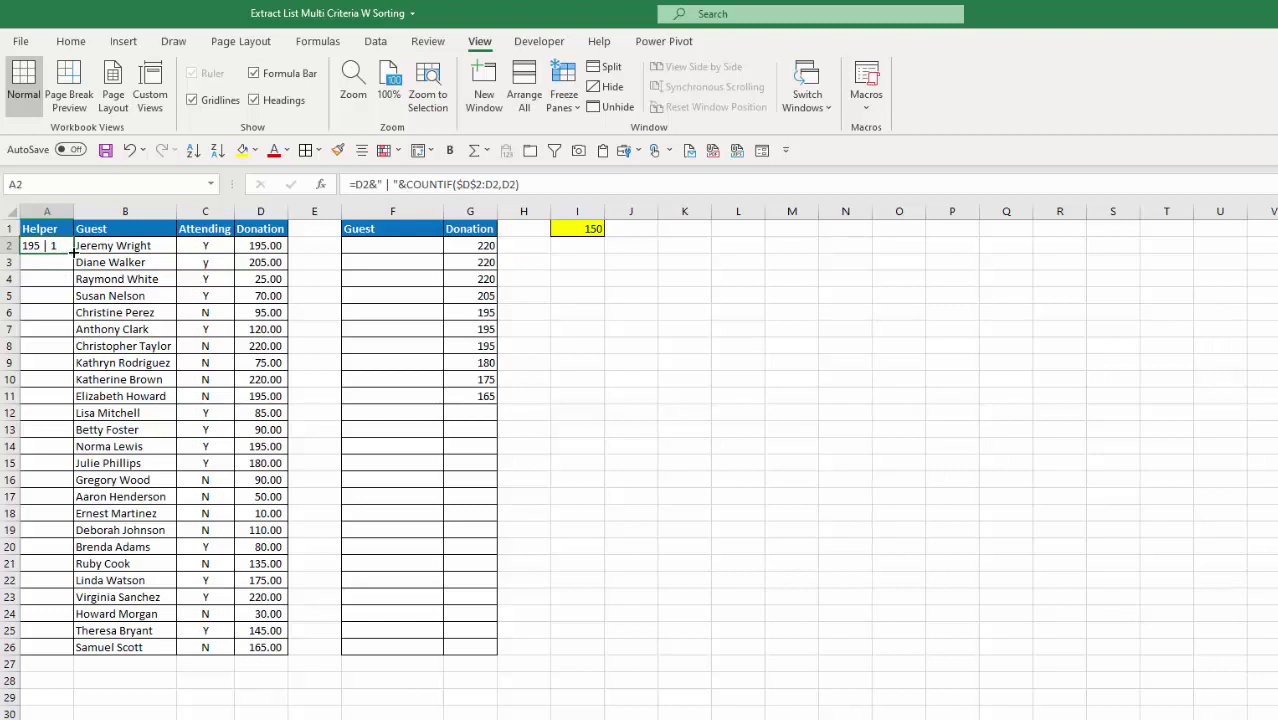
pyautogui.doubleClick(73, 253)
pyautogui.press('Down')
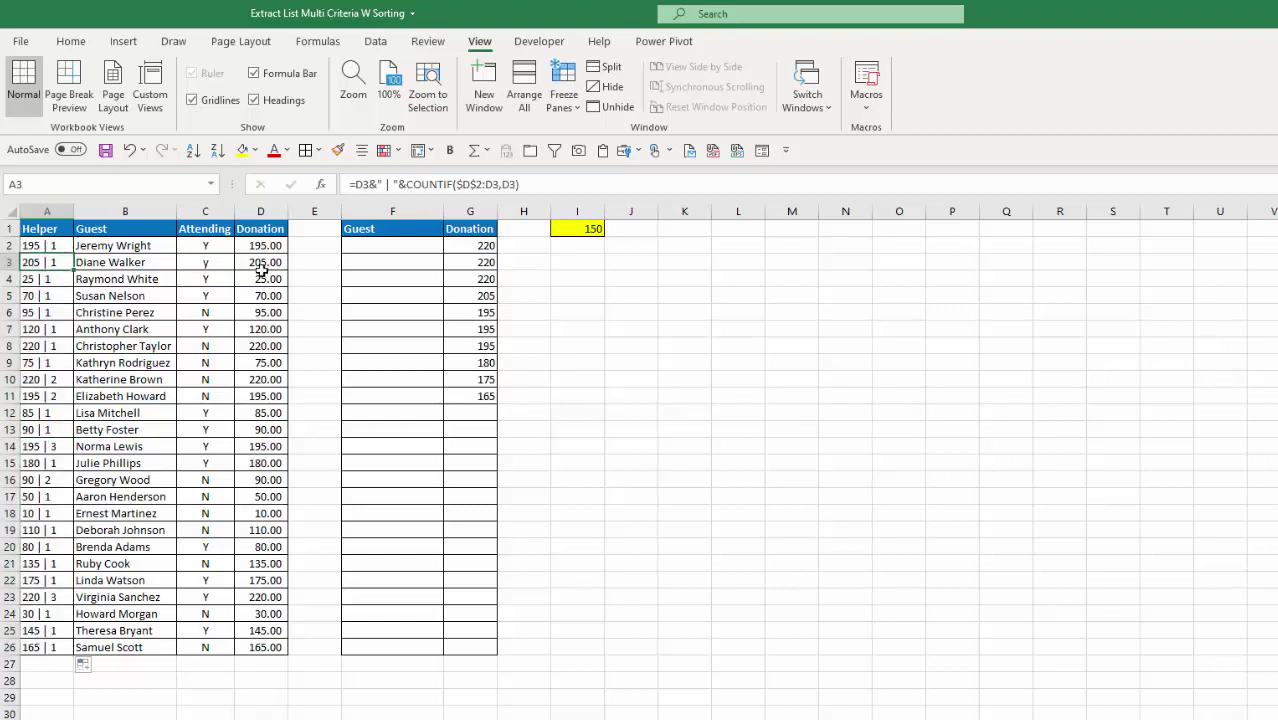
pyautogui.press('Down')
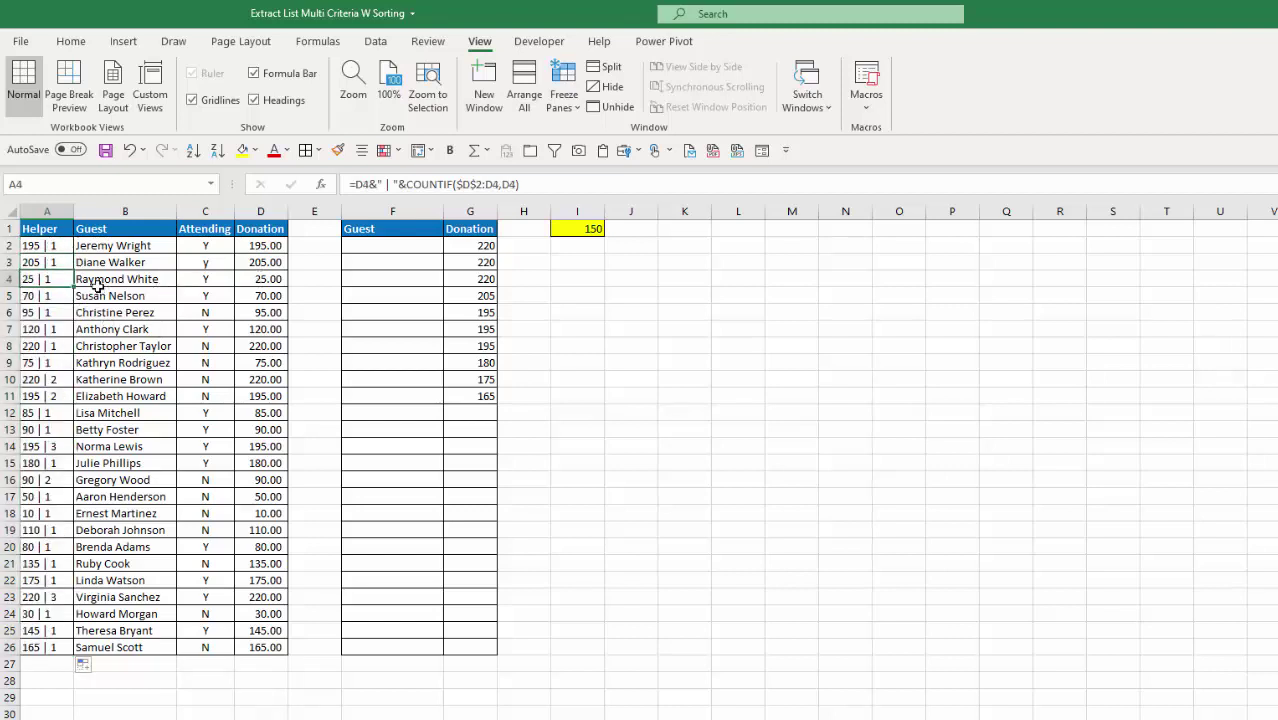
pyautogui.click(46, 378)
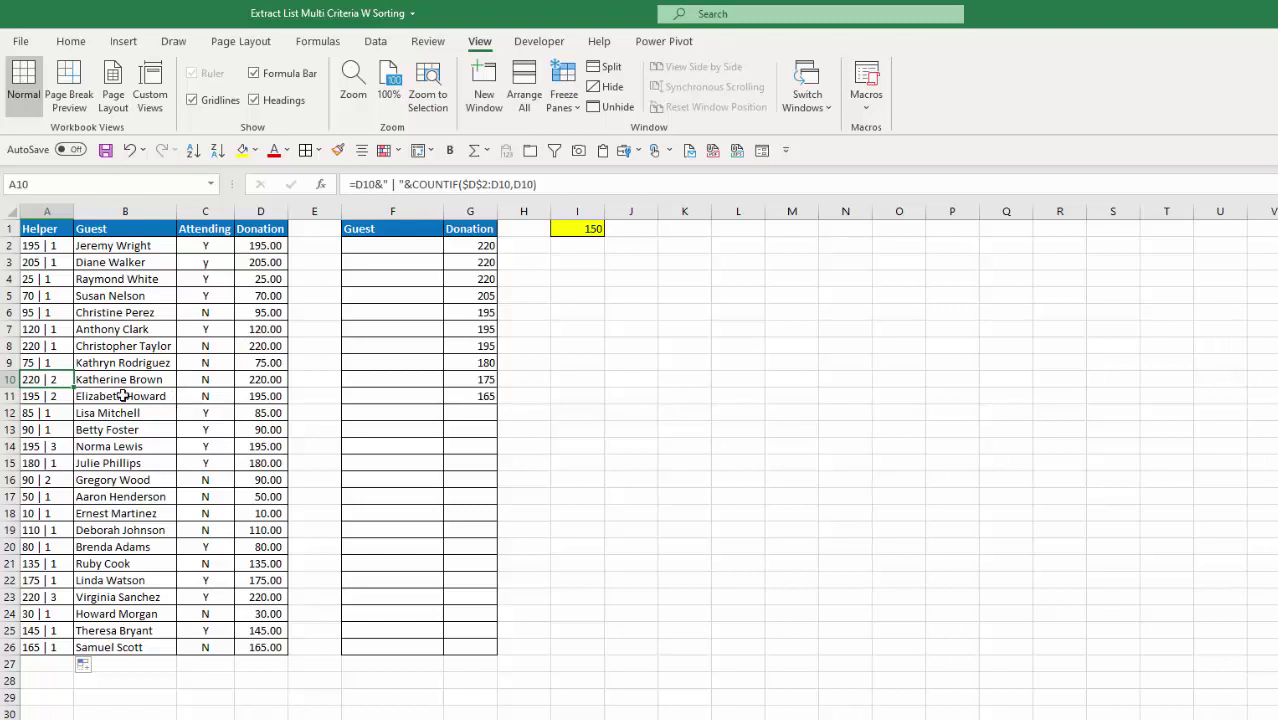
pyautogui.click(52, 346)
pyautogui.click(60, 380)
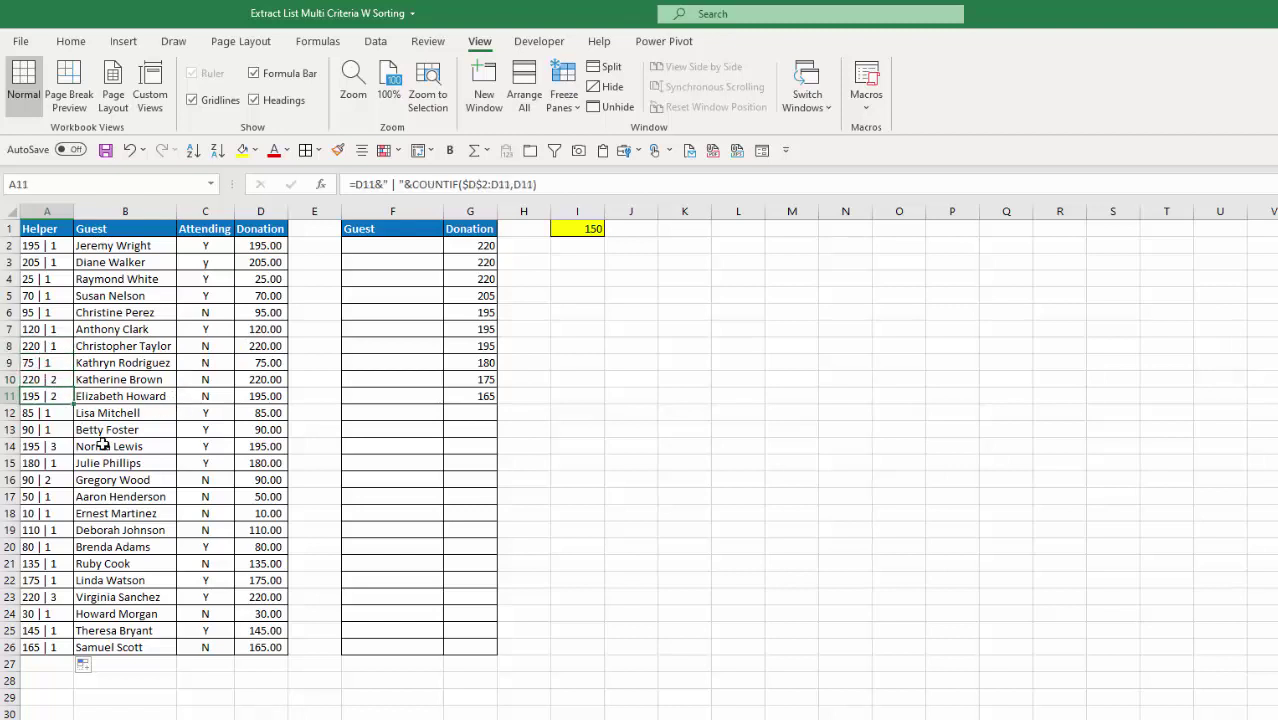
pyautogui.press('Down')
pyautogui.click(352, 247)
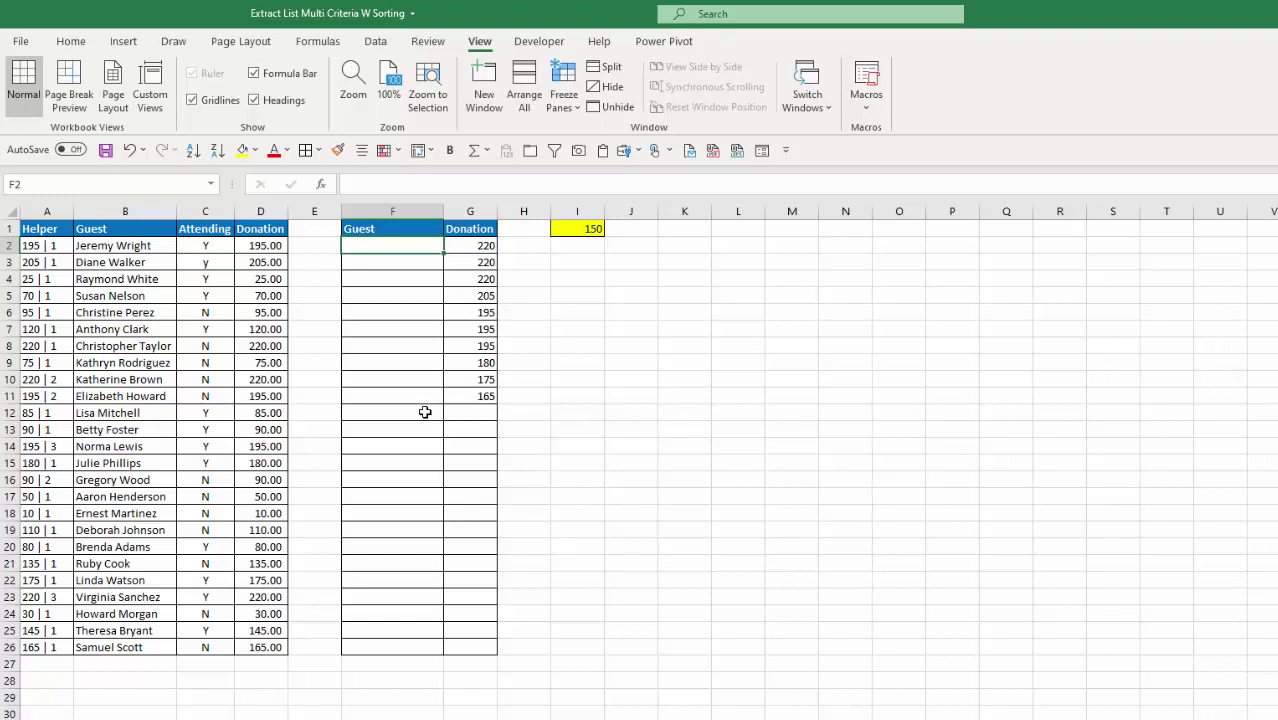
# - Start F2's VLOOKUP with lookup value G2&" | "&COUNTIF($G$2:G2,G2)
pyautogui.write('=vl')
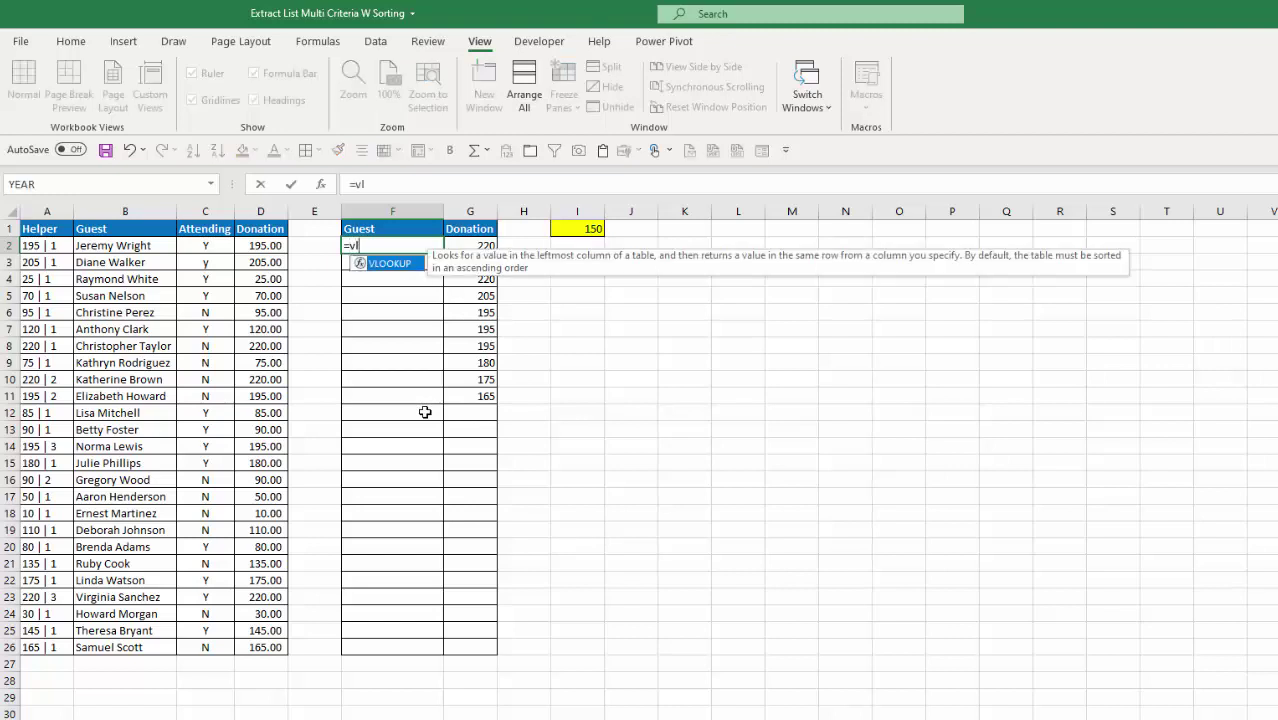
pyautogui.press('Tab')
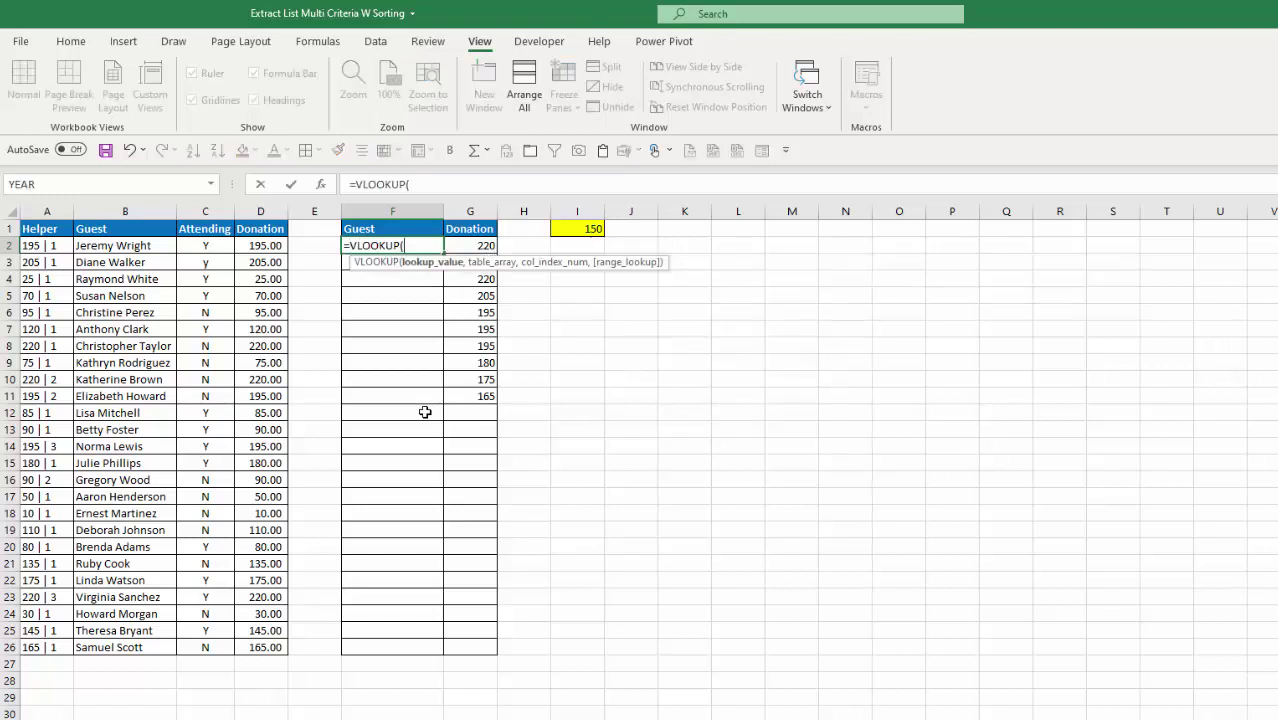
pyautogui.click(478, 245)
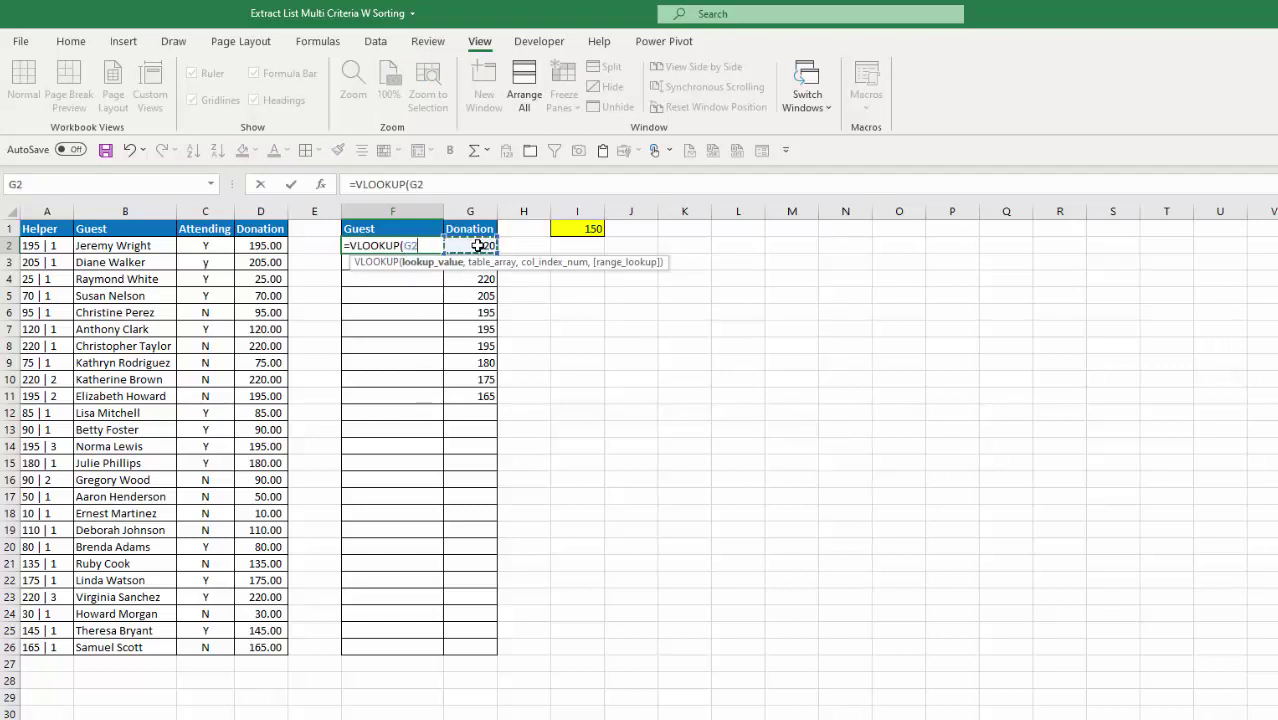
pyautogui.write('&" |')
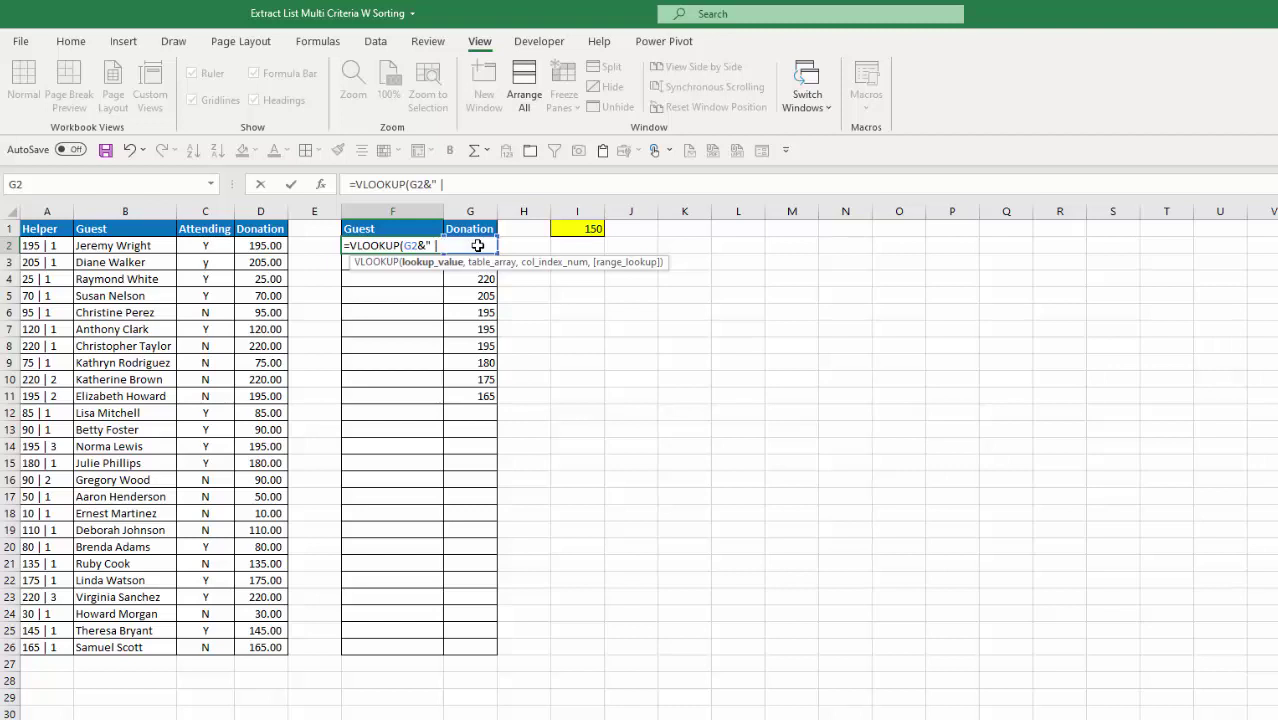
pyautogui.write(' "&coun')
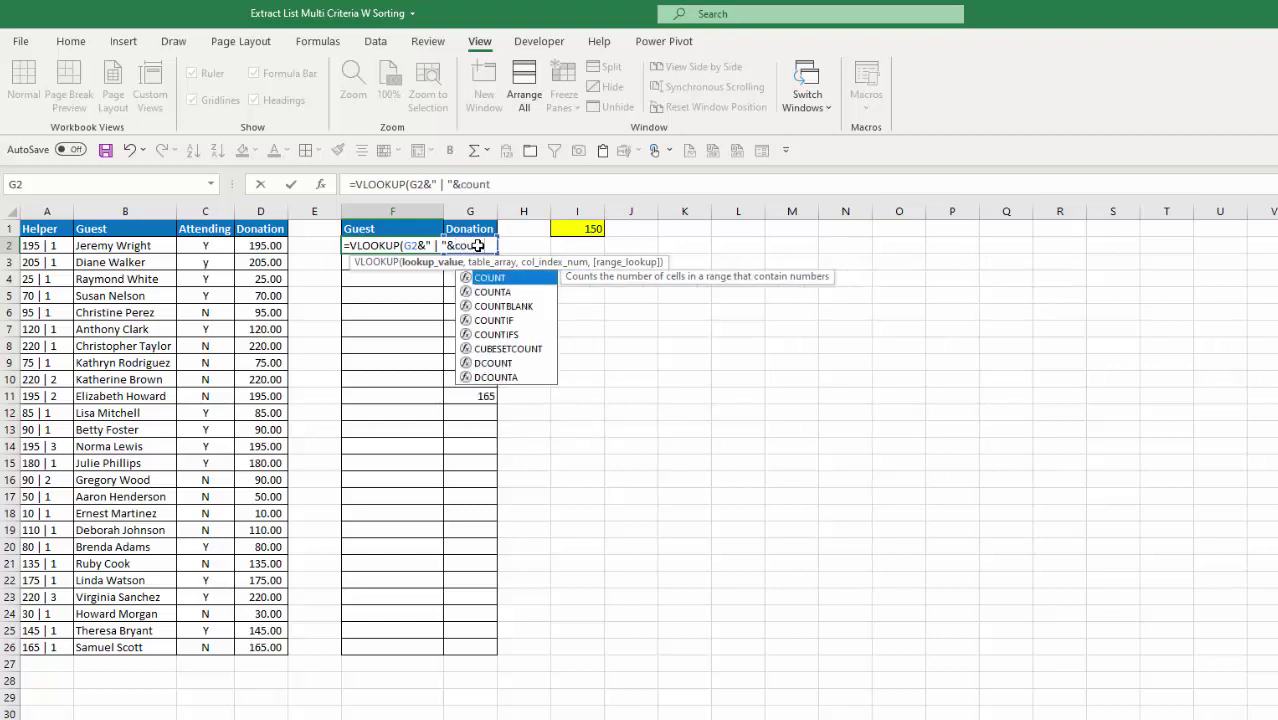
pyautogui.write('t')
pyautogui.press('Down')
pyautogui.press('Down')
pyautogui.press('Down')
pyautogui.press('Tab')
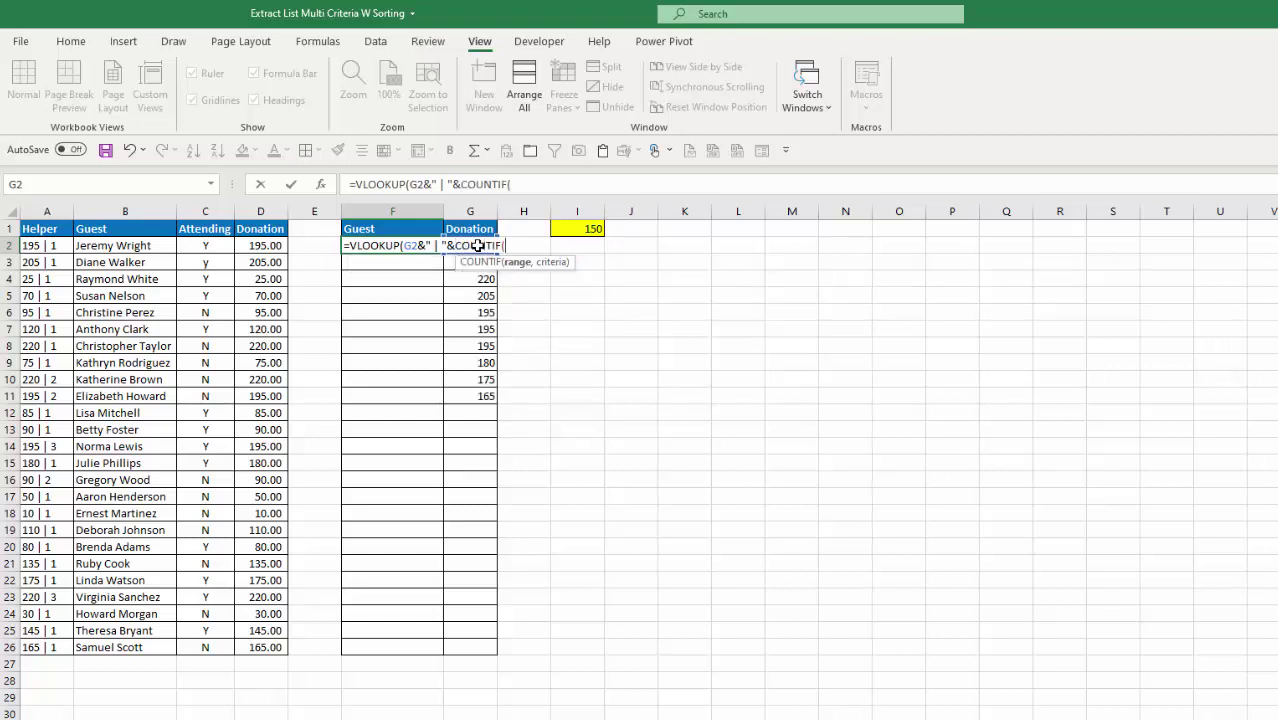
pyautogui.write('g2:g')
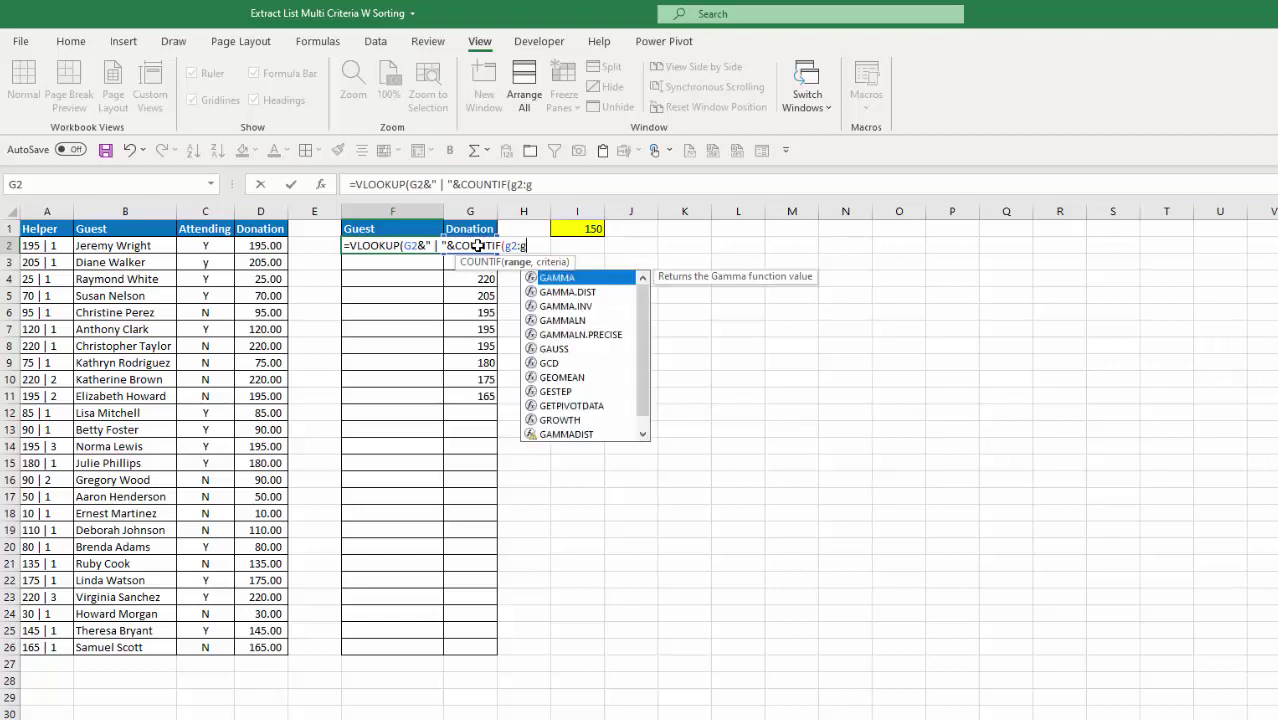
pyautogui.write('2,g2)')
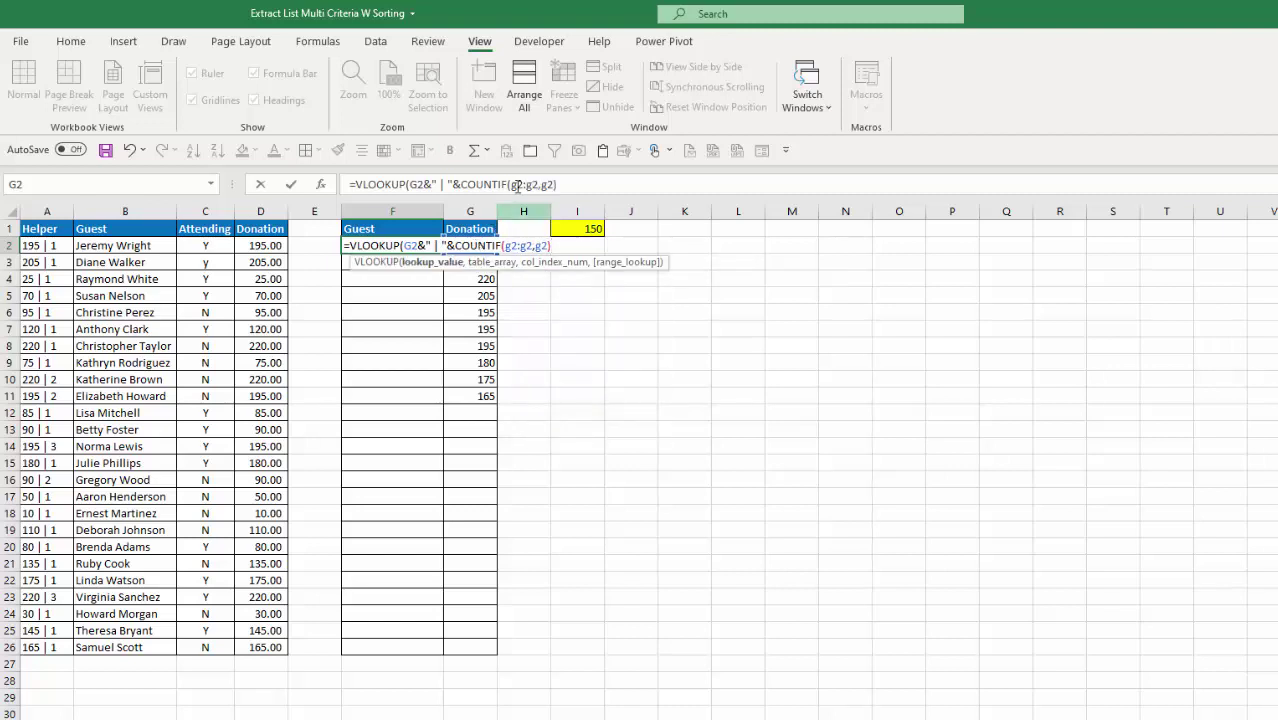
pyautogui.click(517, 184)
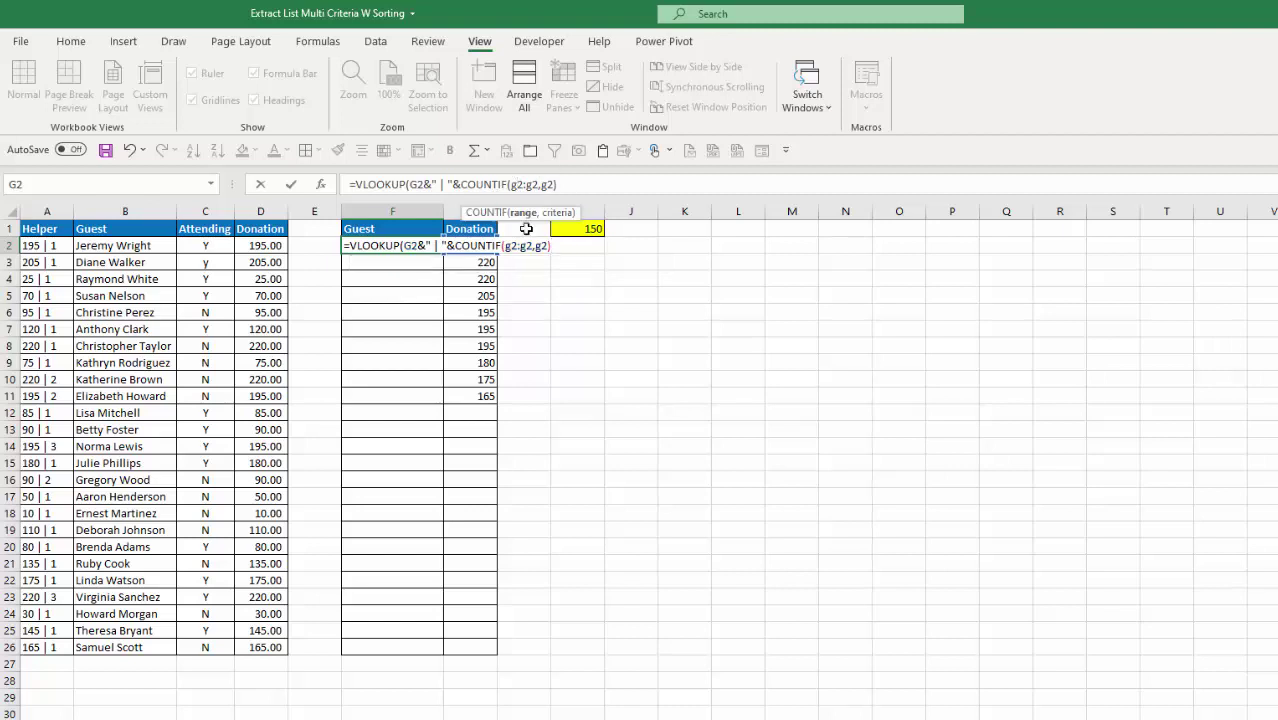
pyautogui.press('F4')
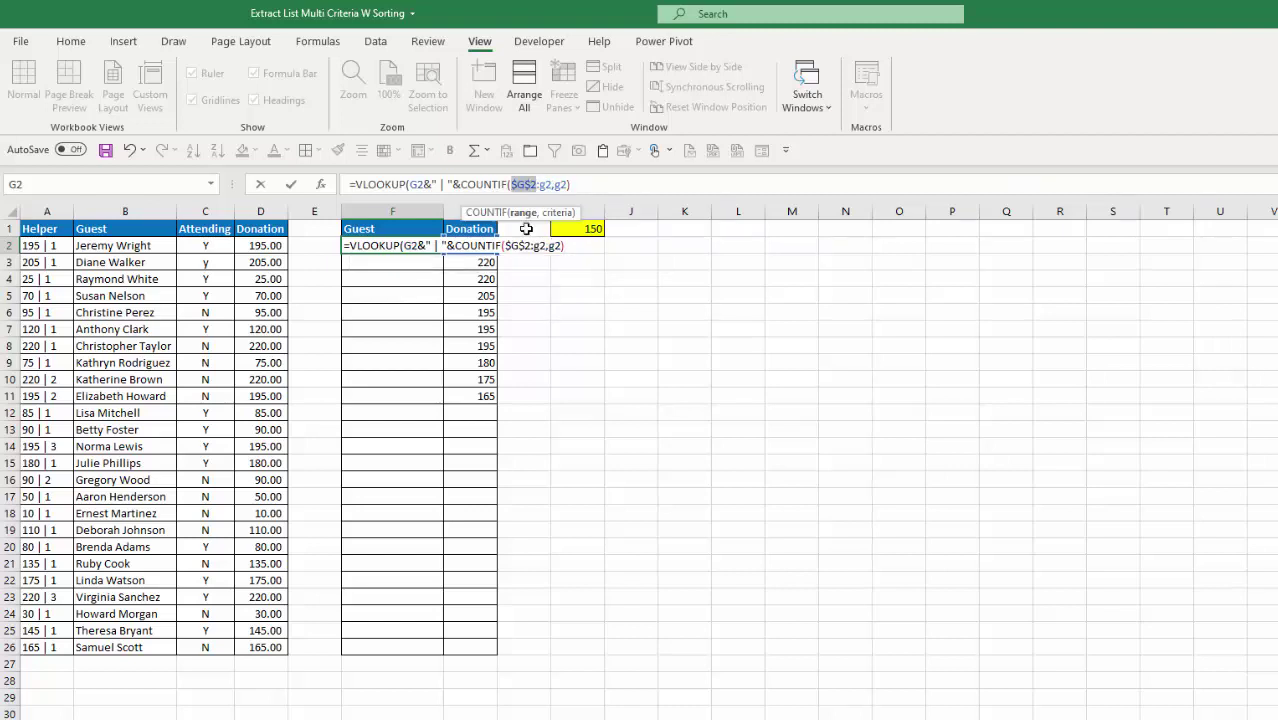
pyautogui.click(581, 185)
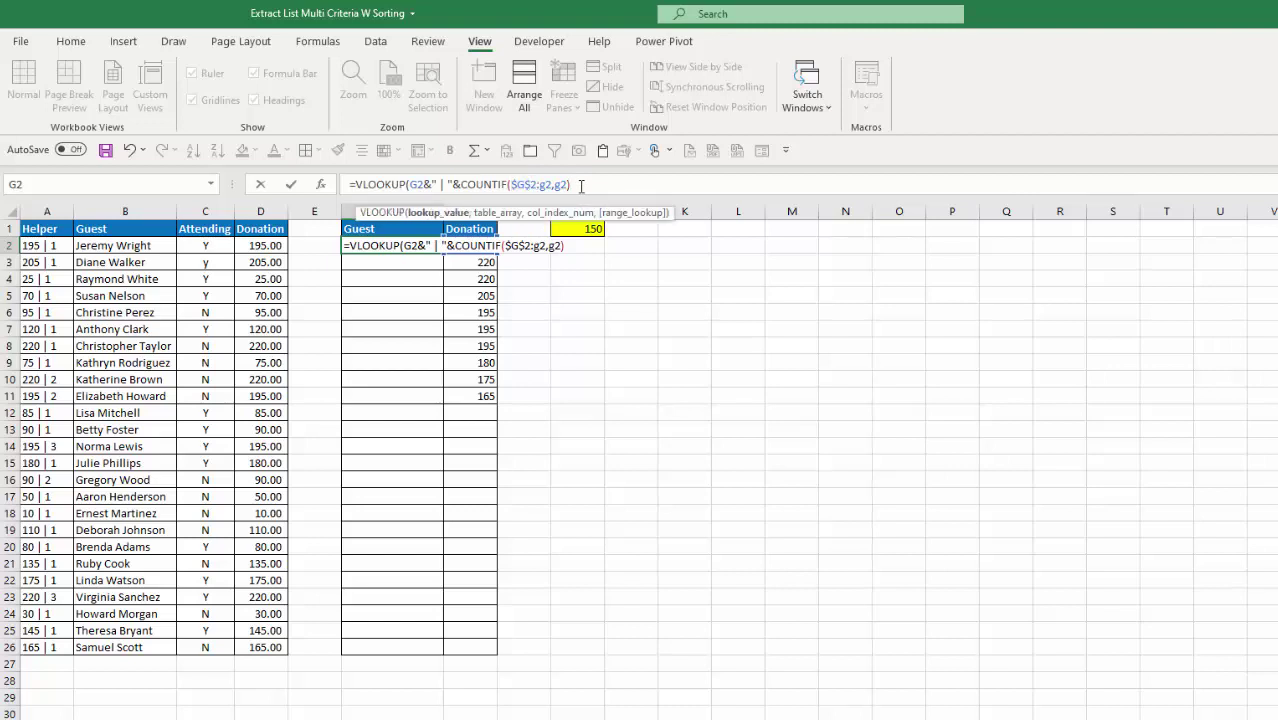
pyautogui.write(',')
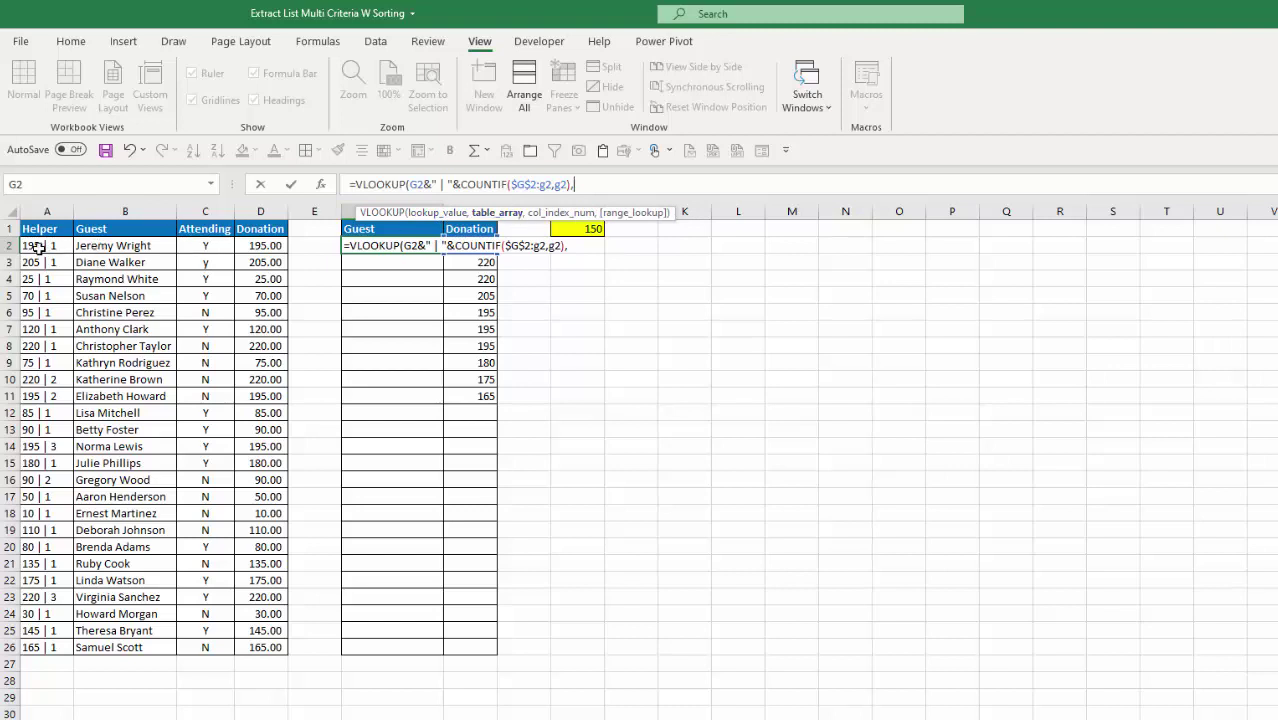
# - Look up in $A$2:$B$26, column 2, exact match, wrapped in IFERROR returning ""
pyautogui.moveTo(38, 248); pyautogui.dragTo(117, 648)
pyautogui.press('F4')
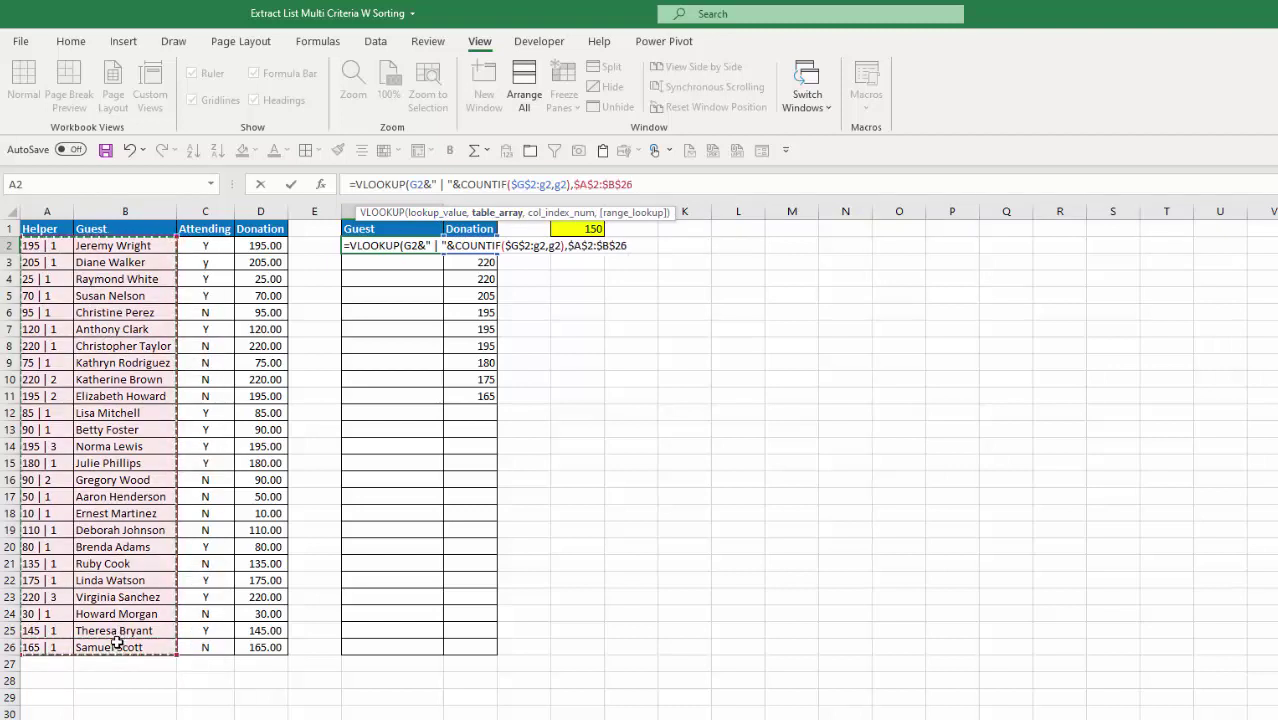
pyautogui.write(',')
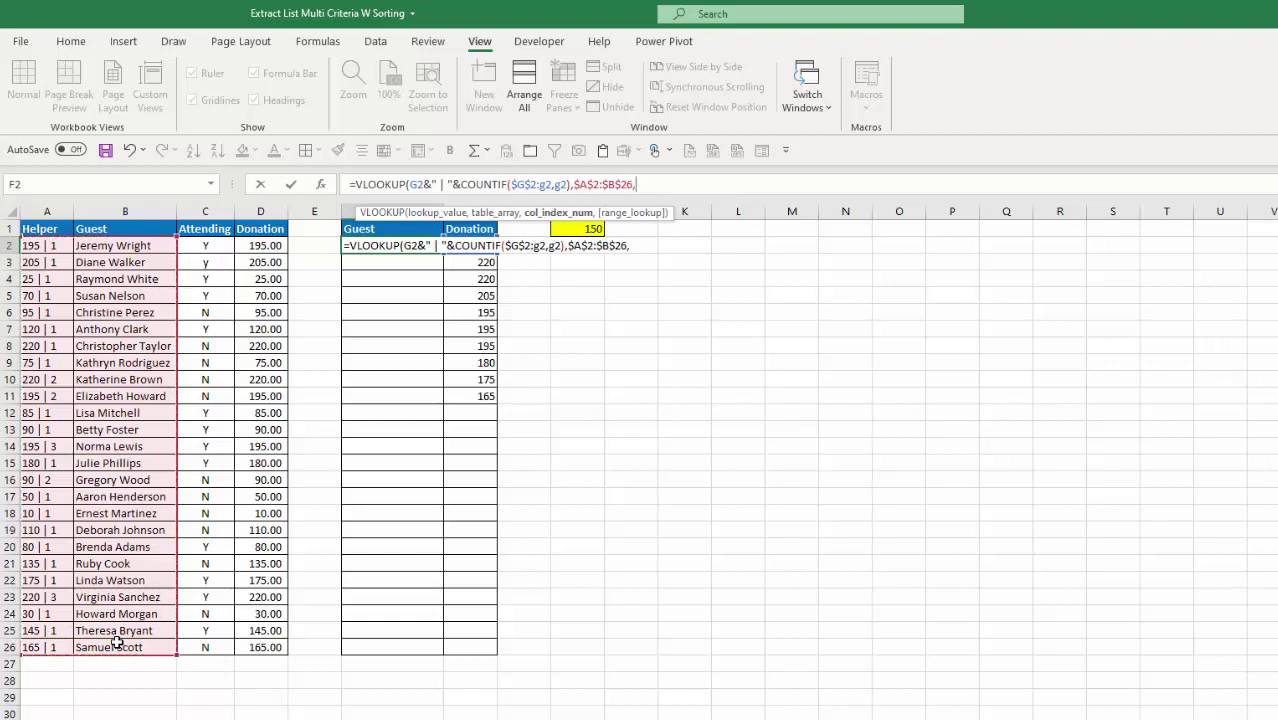
pyautogui.write('2,0')
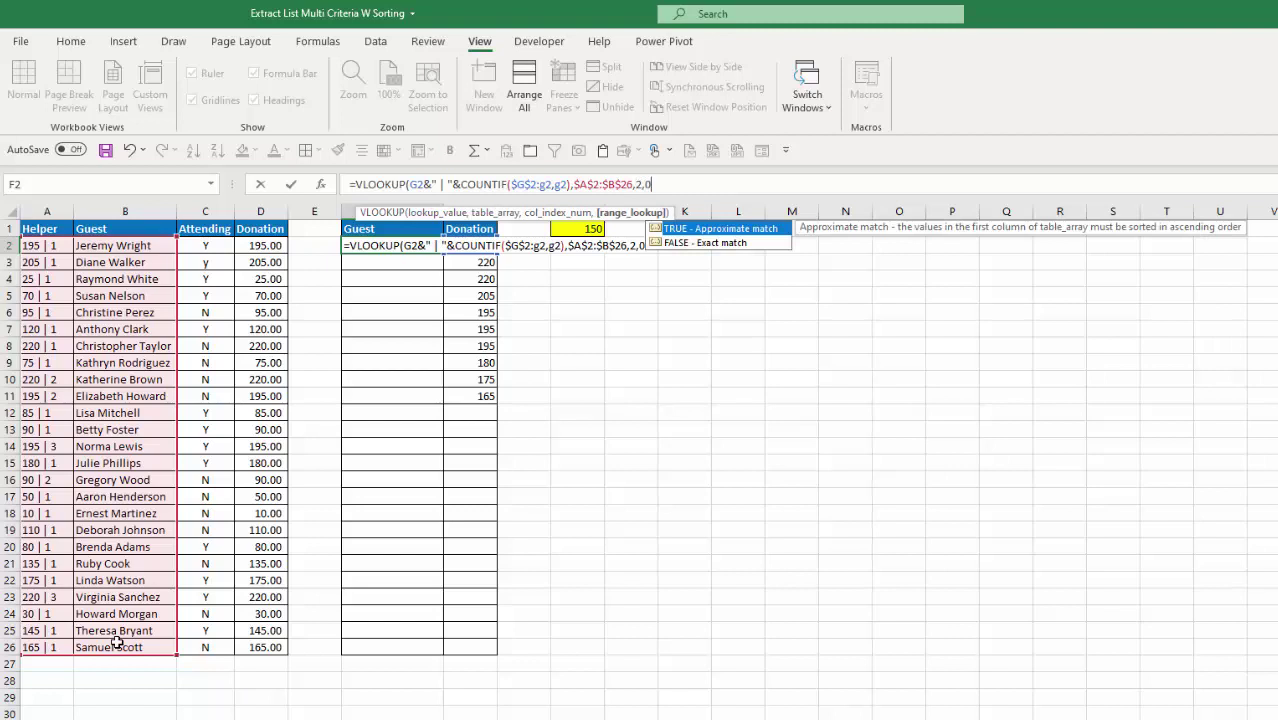
pyautogui.write(')')
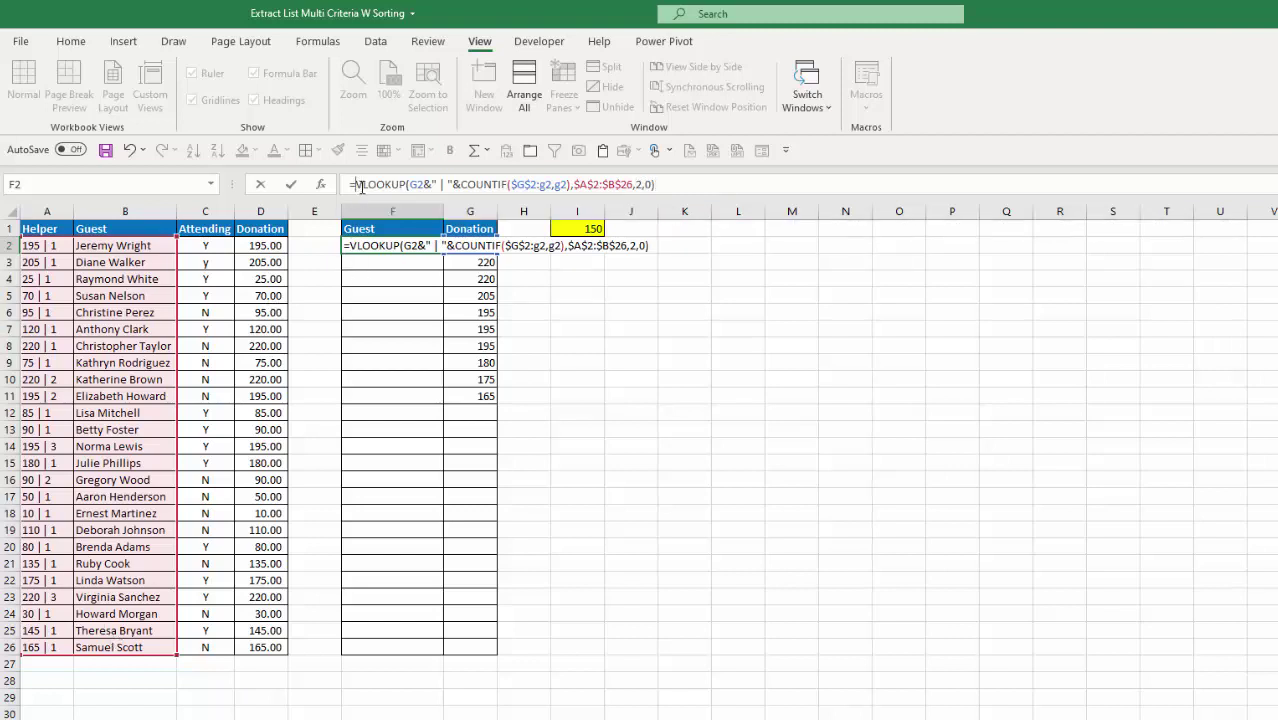
pyautogui.click(358, 185)
pyautogui.write('ife')
pyautogui.press('Tab')
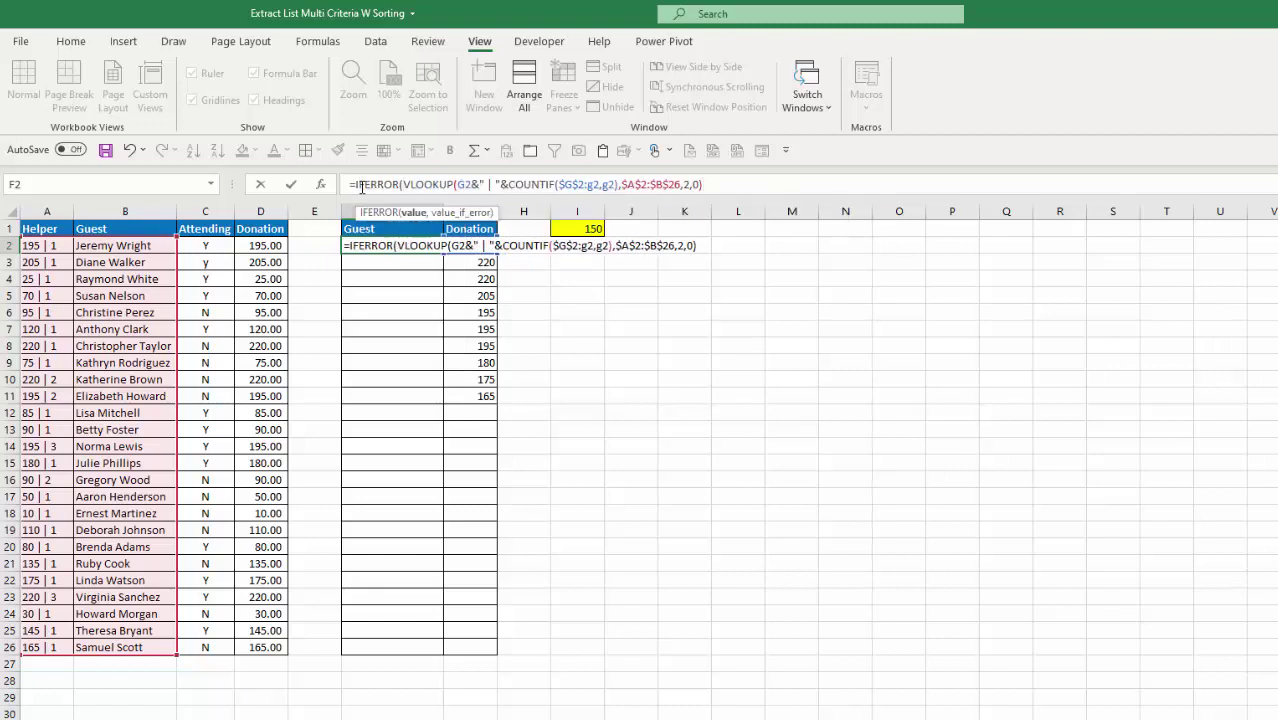
pyautogui.write(',"")')
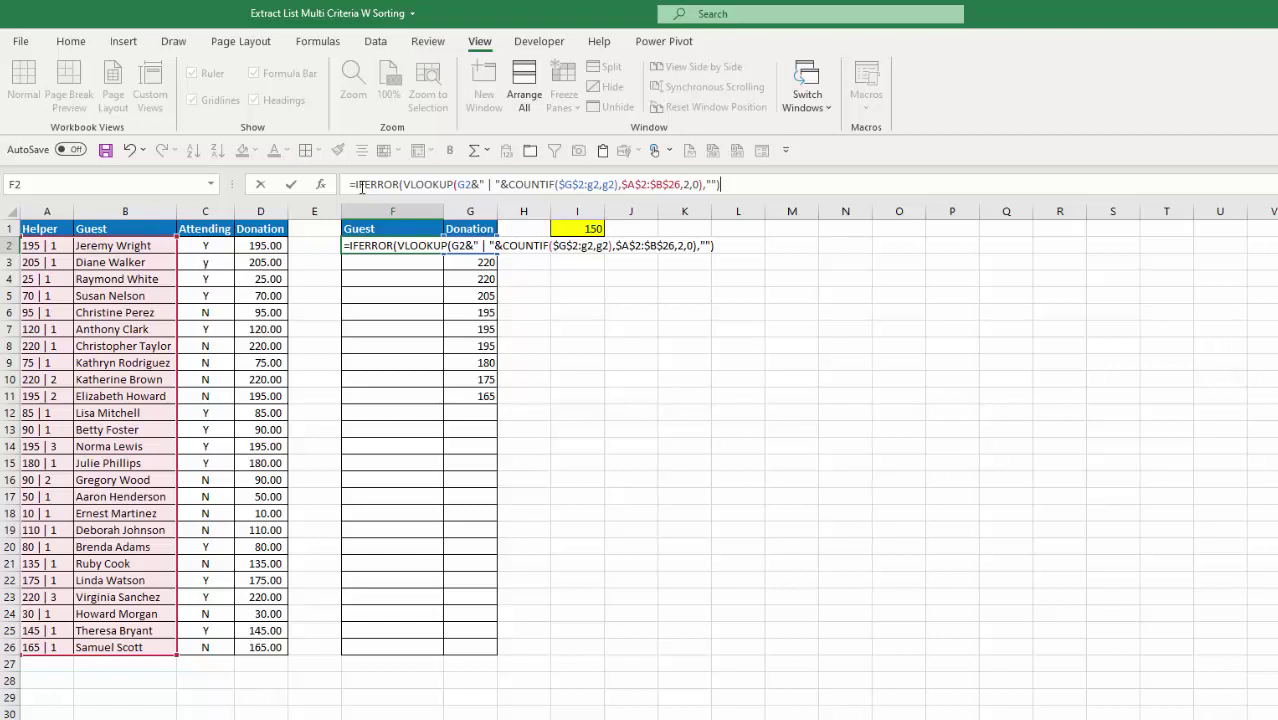
pyautogui.press('Return')
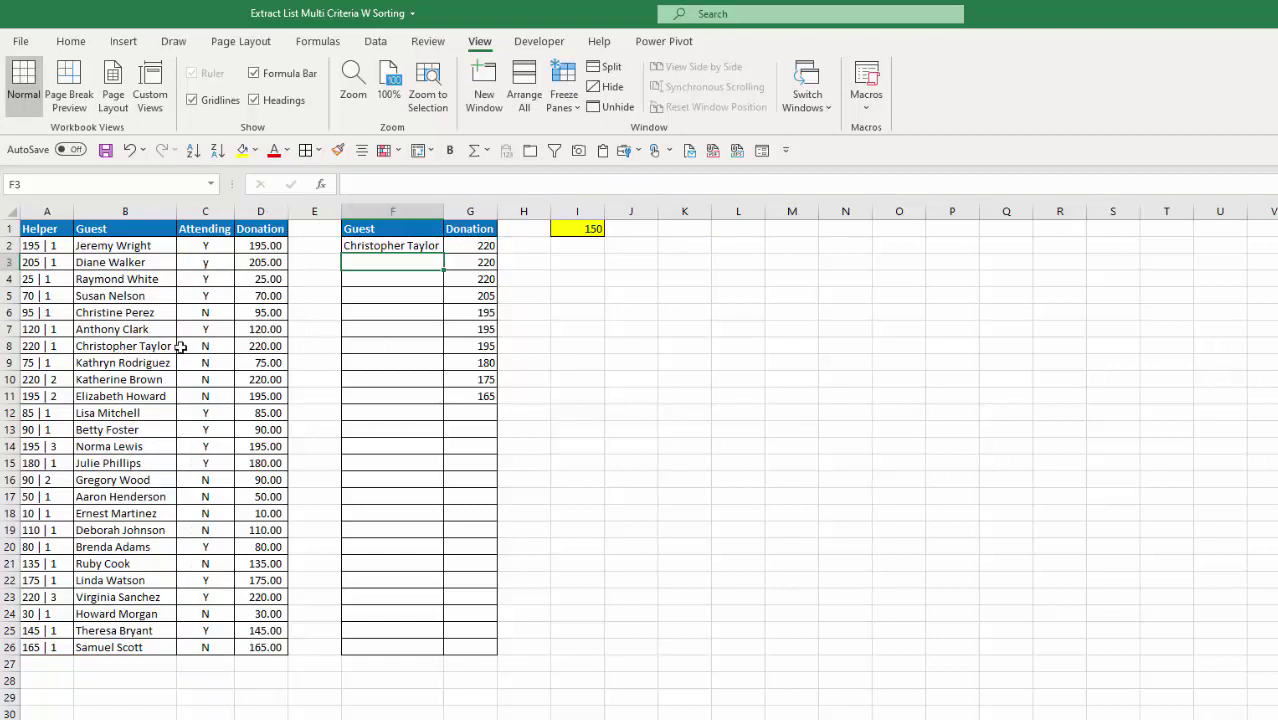
# - Fill the F2 guest lookup down column F beside all ten donations and check the results
pyautogui.click(420, 246)
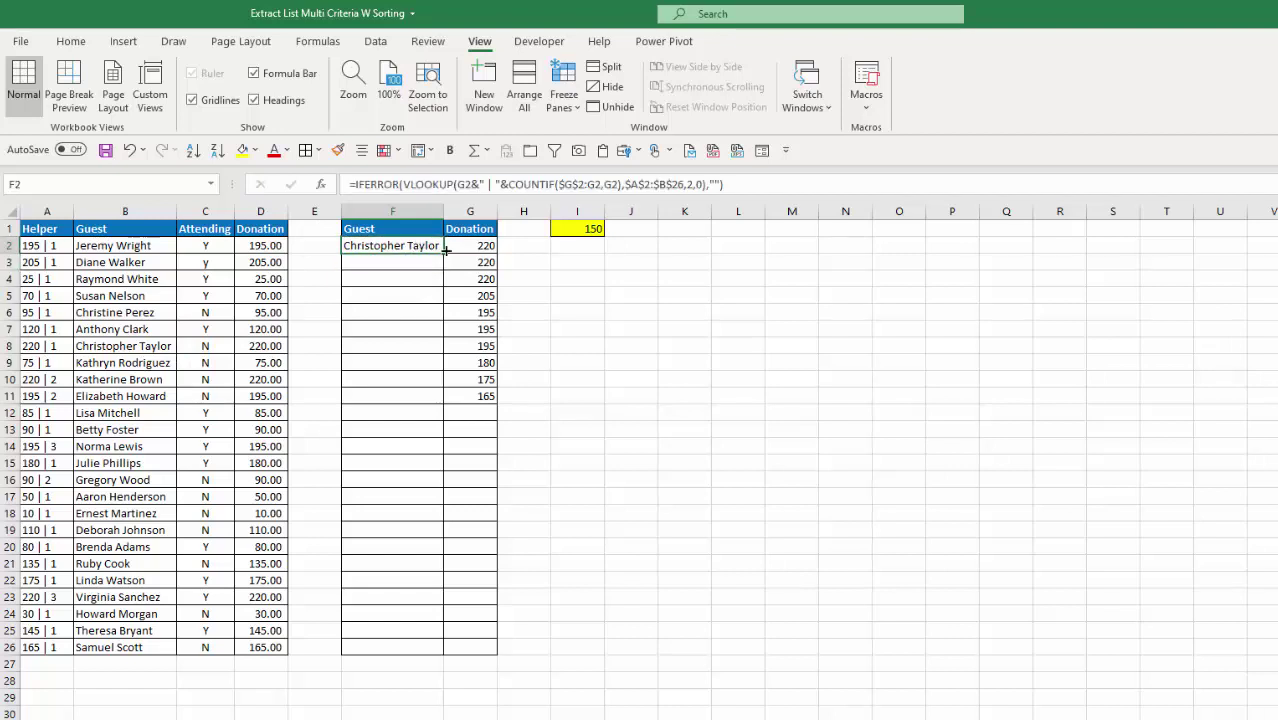
pyautogui.moveTo(443, 267); pyautogui.dragTo(445, 285)
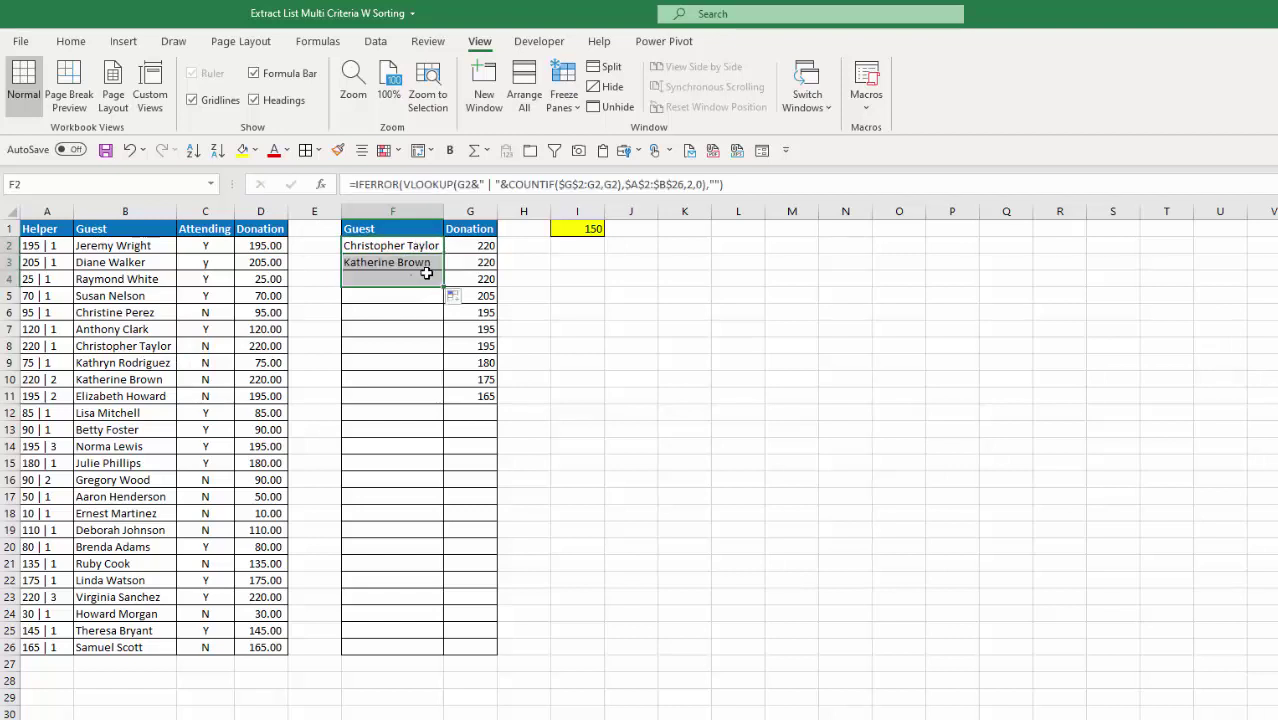
pyautogui.click(418, 268)
pyautogui.click(416, 282)
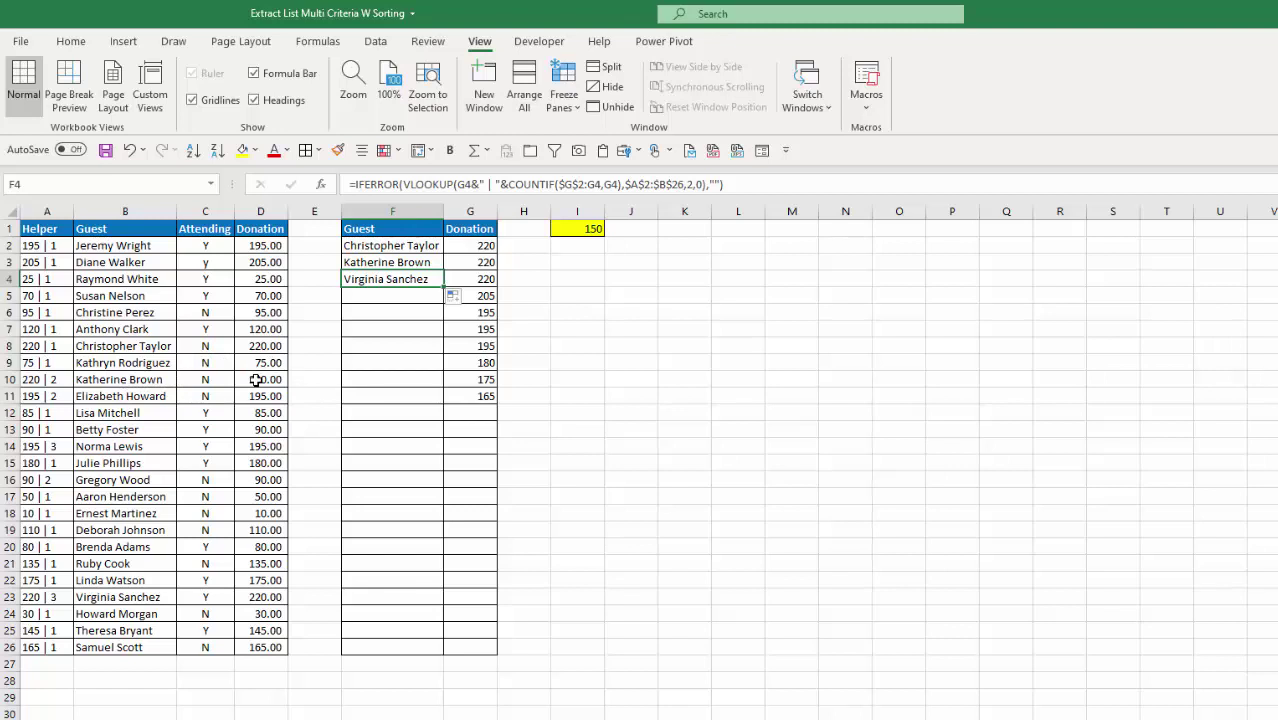
pyautogui.doubleClick(446, 287)
pyautogui.click(388, 419)
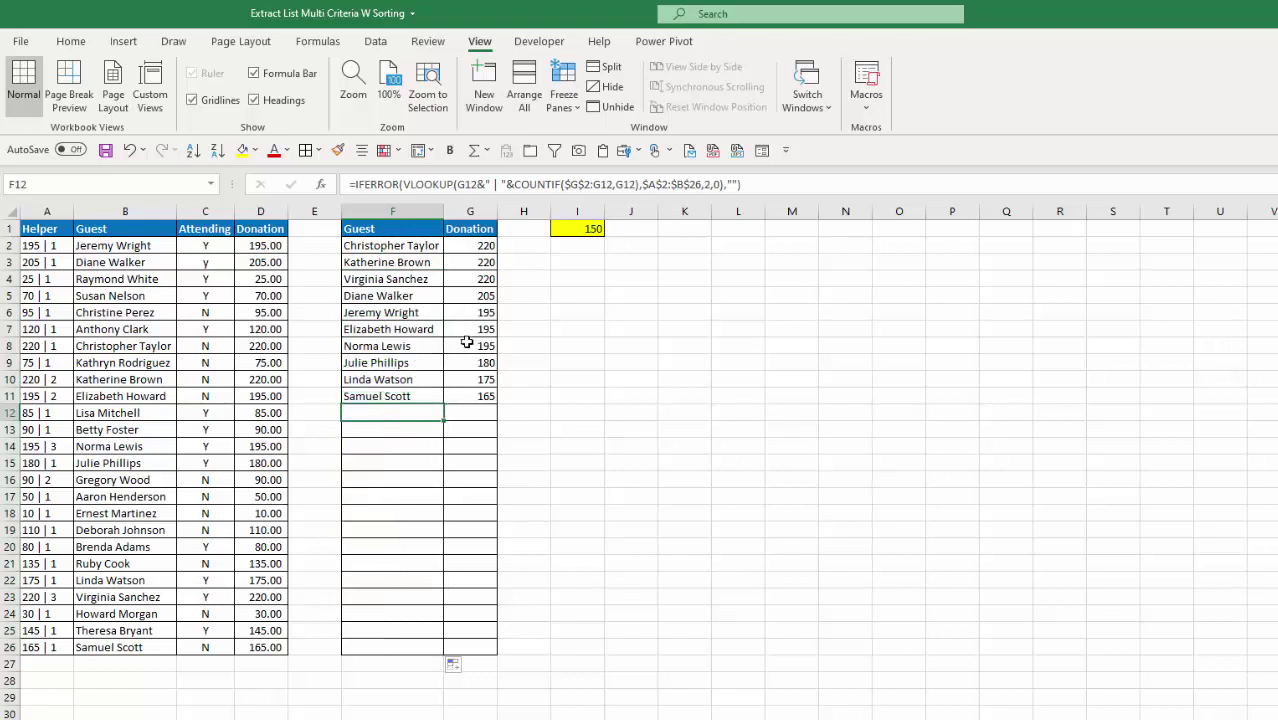
# - Change the I1 threshold to 75, then 190, leaving guests with donations 220 down to 195
pyautogui.click(593, 227)
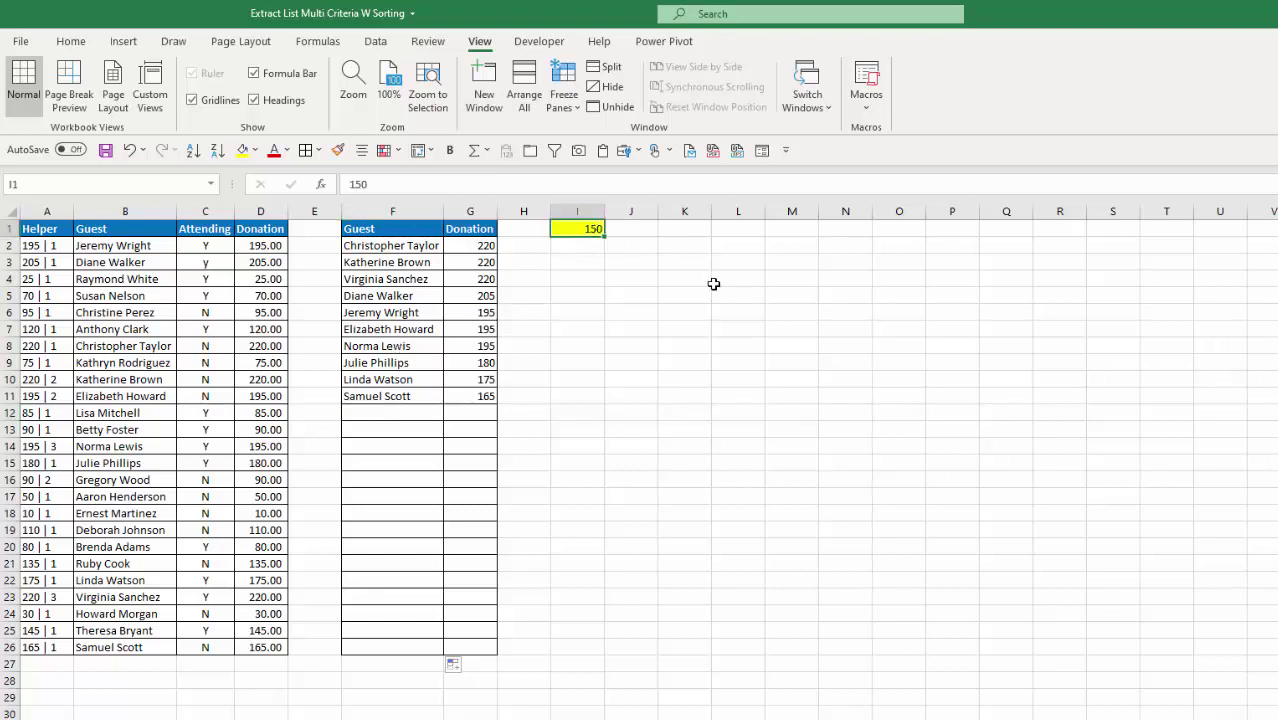
pyautogui.write('75')
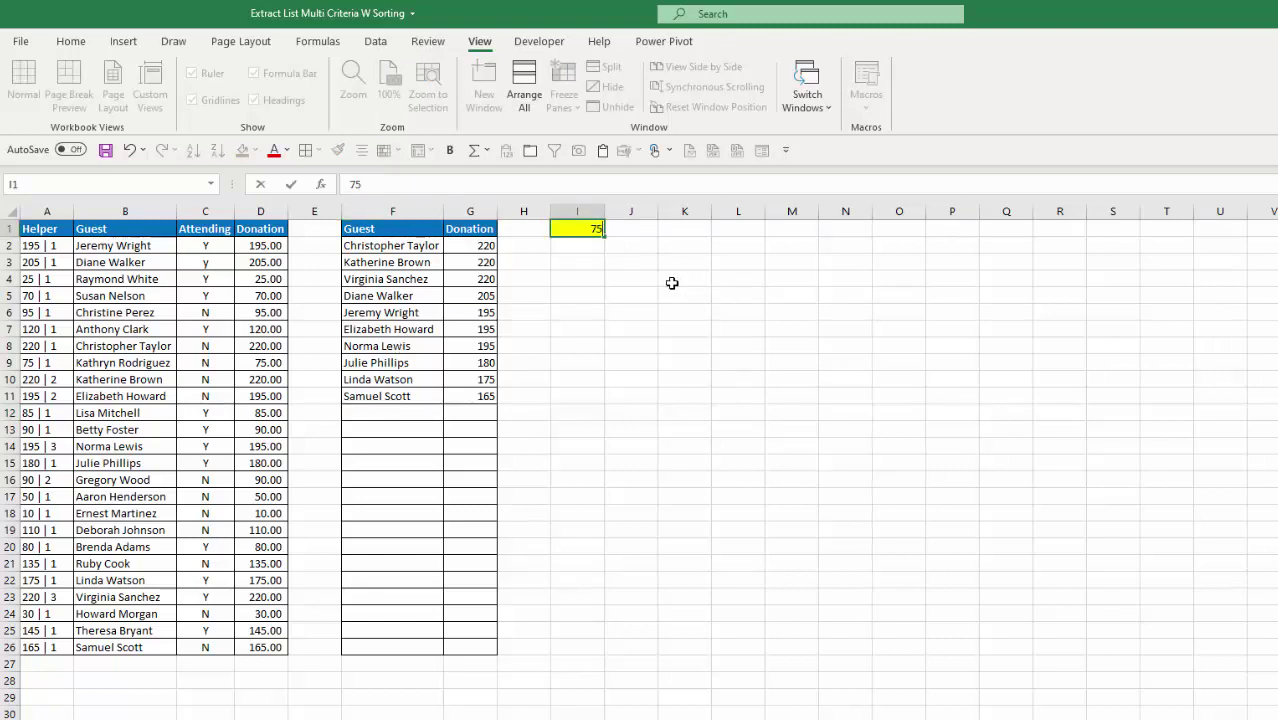
pyautogui.press('Return')
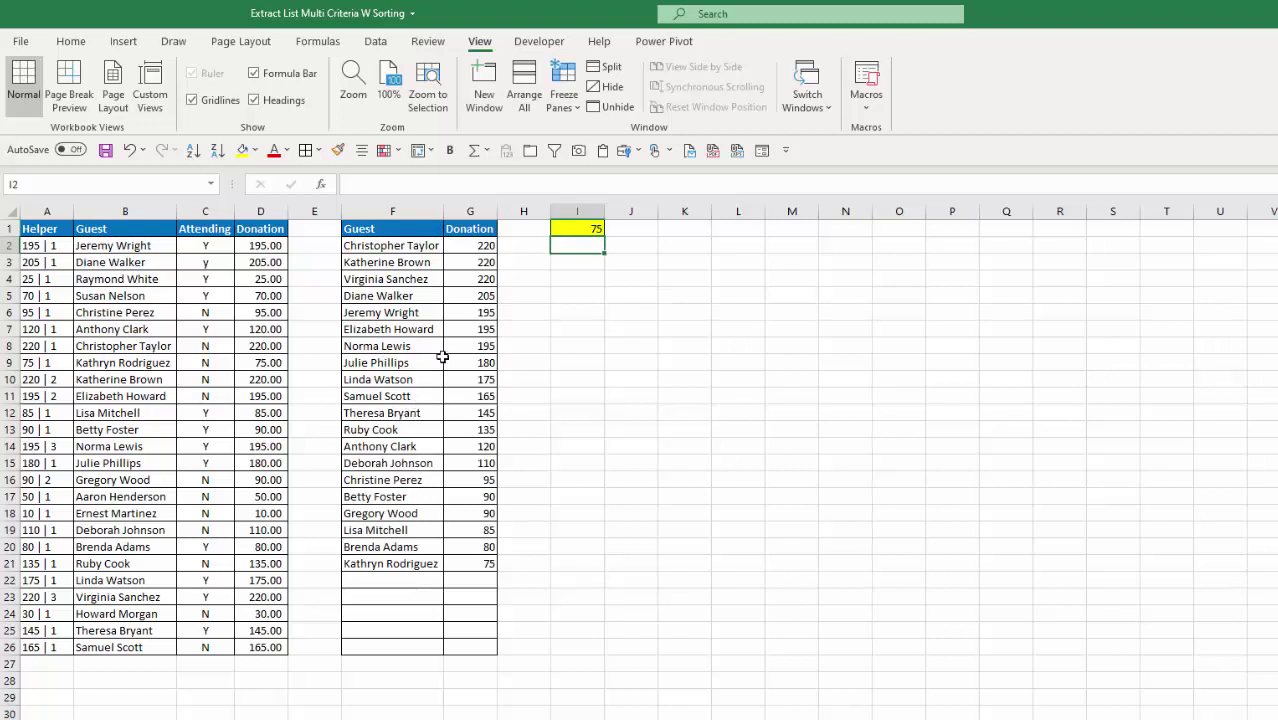
pyautogui.press('Up')
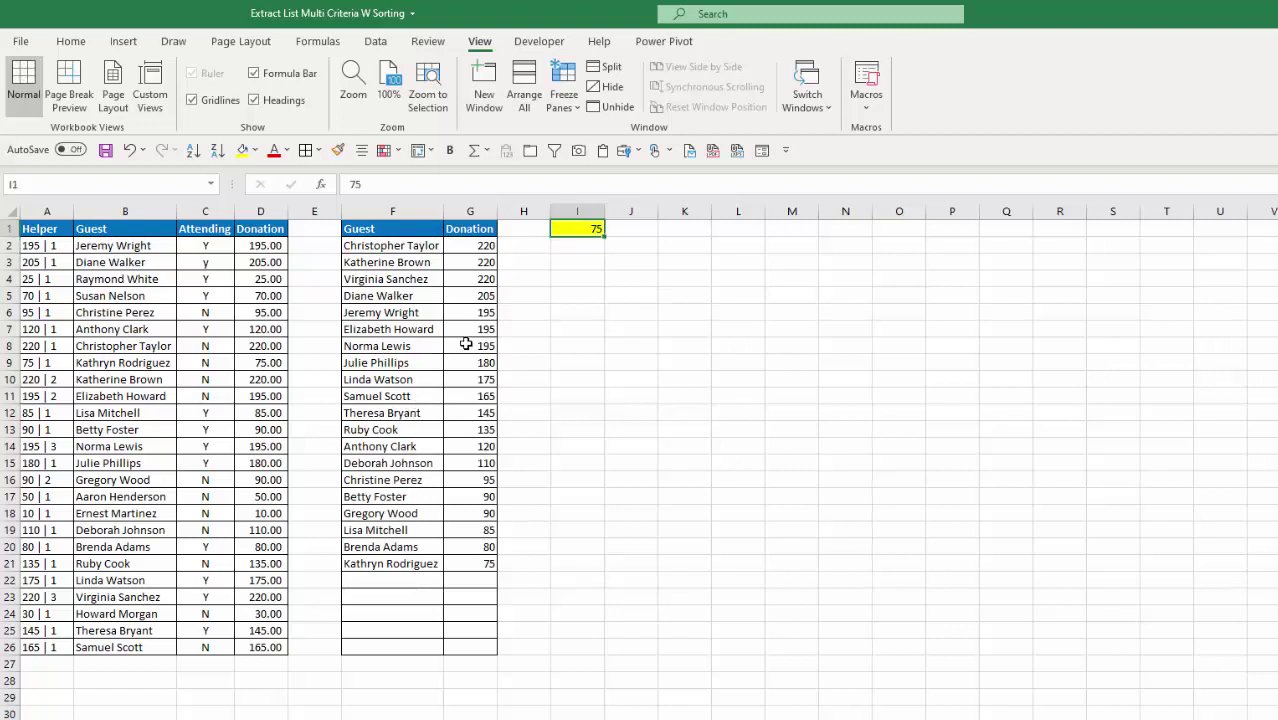
pyautogui.write('190')
pyautogui.press('Return')
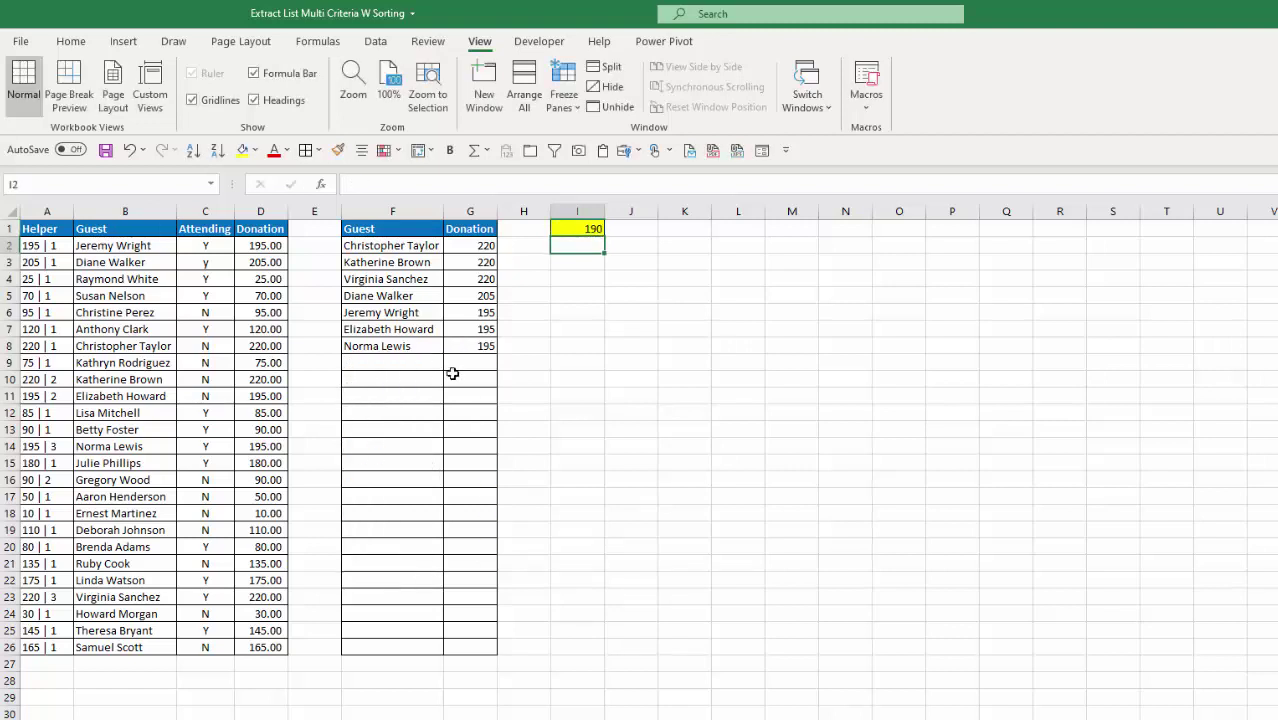